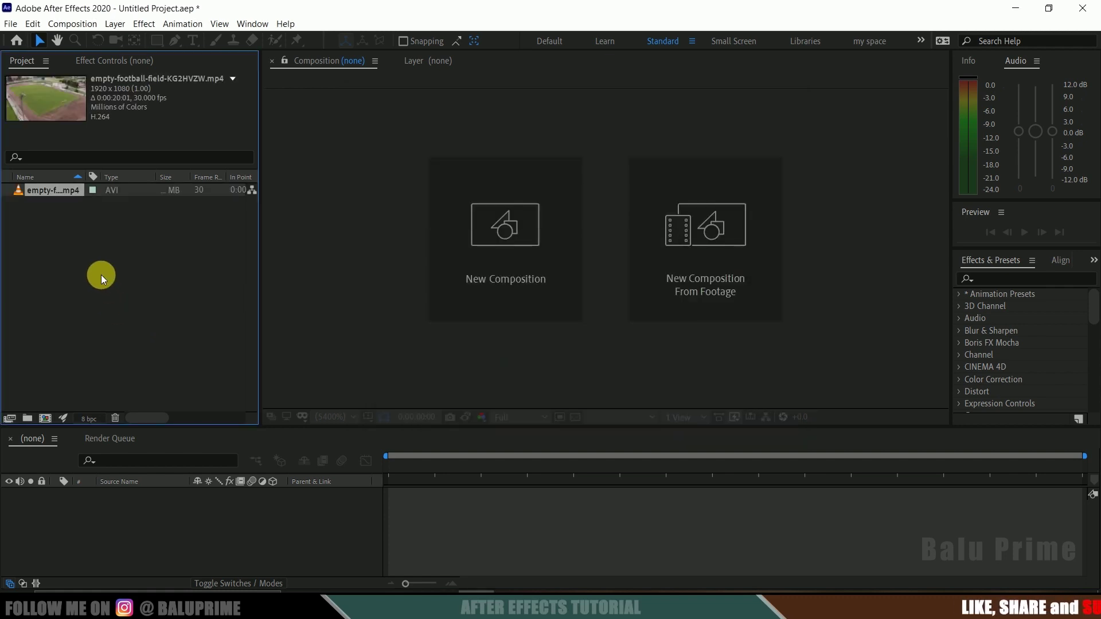
# Create a composition from the empty football field footage and trim its duration to the first 10 seconds.
pyautogui.moveTo(33, 200); pyautogui.dragTo(45, 419)
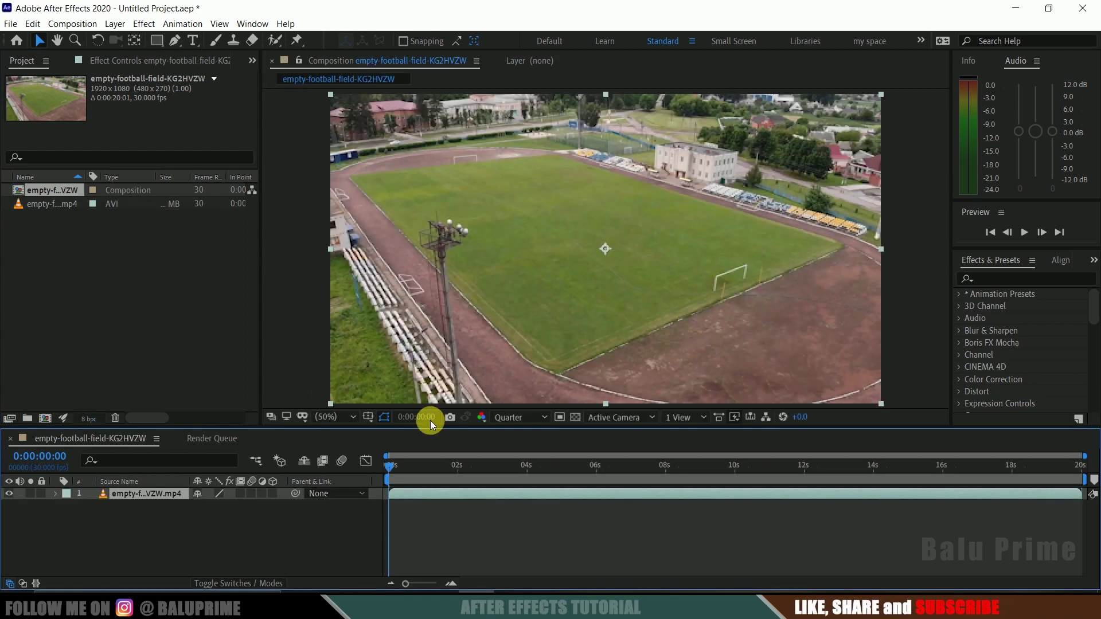
pyautogui.moveTo(393, 463); pyautogui.dragTo(735, 489)
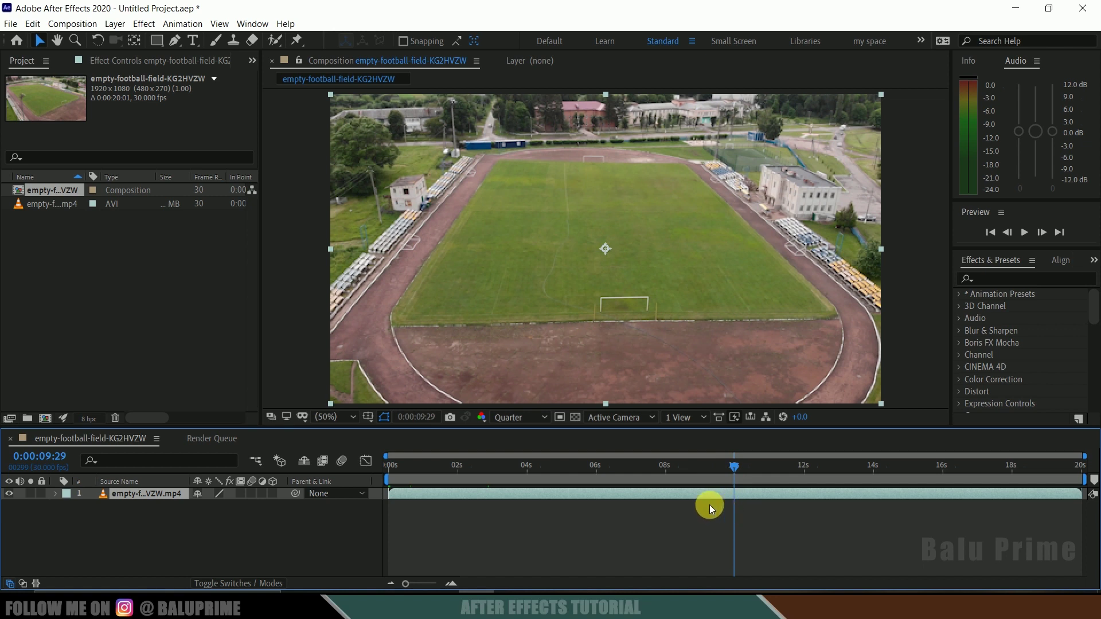
pyautogui.press('n')
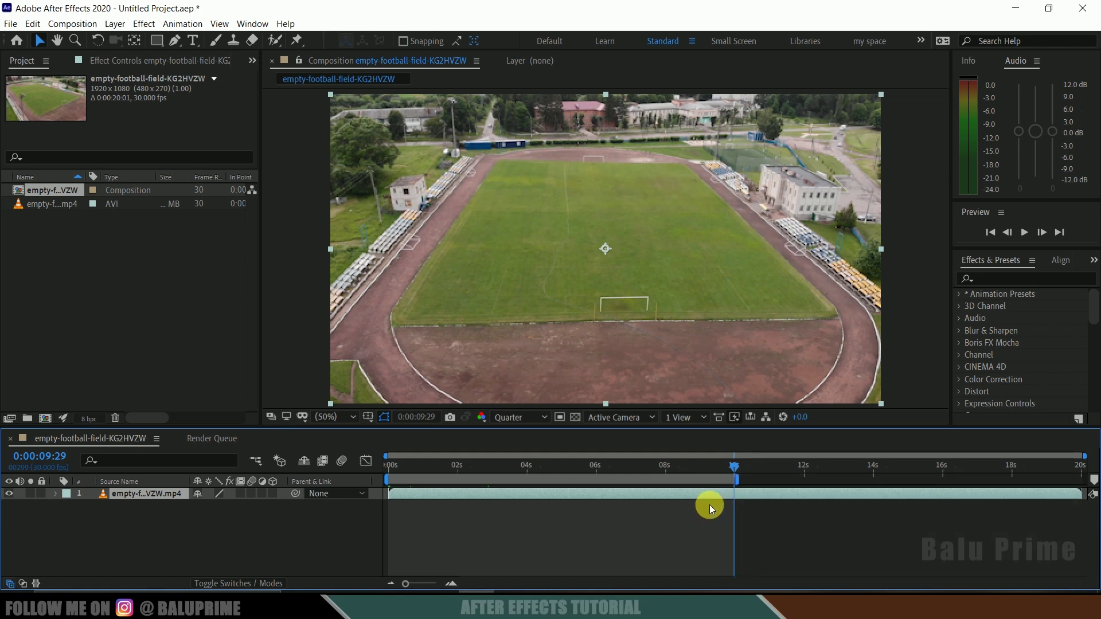
pyautogui.rightClick(687, 481)
pyautogui.click(739, 518)
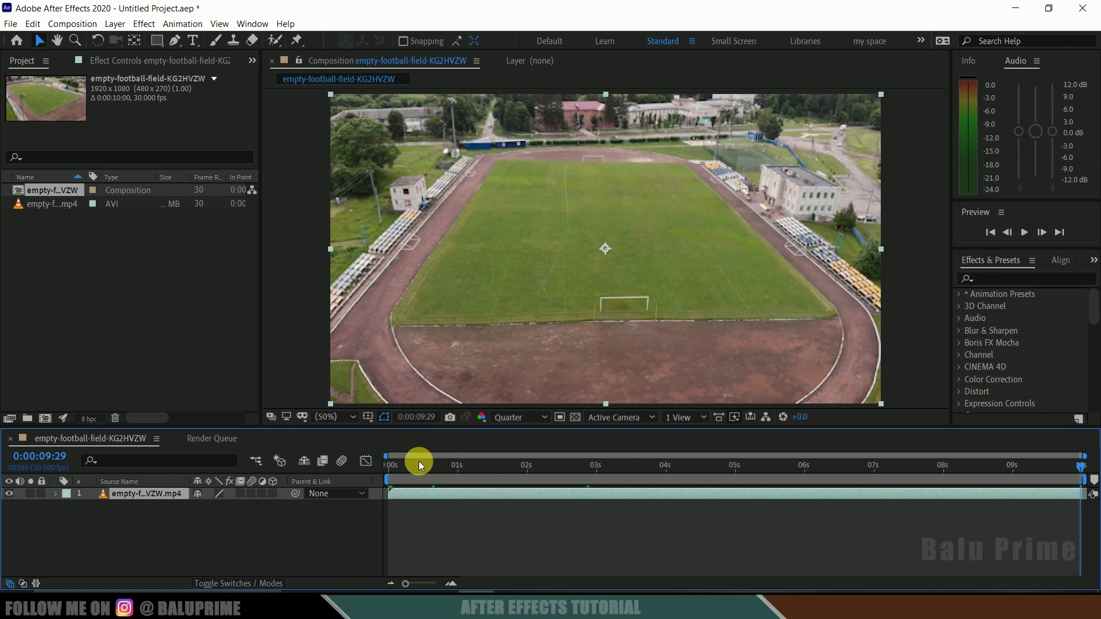
# Play back the trimmed composition to review the camera movement over the football field.
pyautogui.press('space')
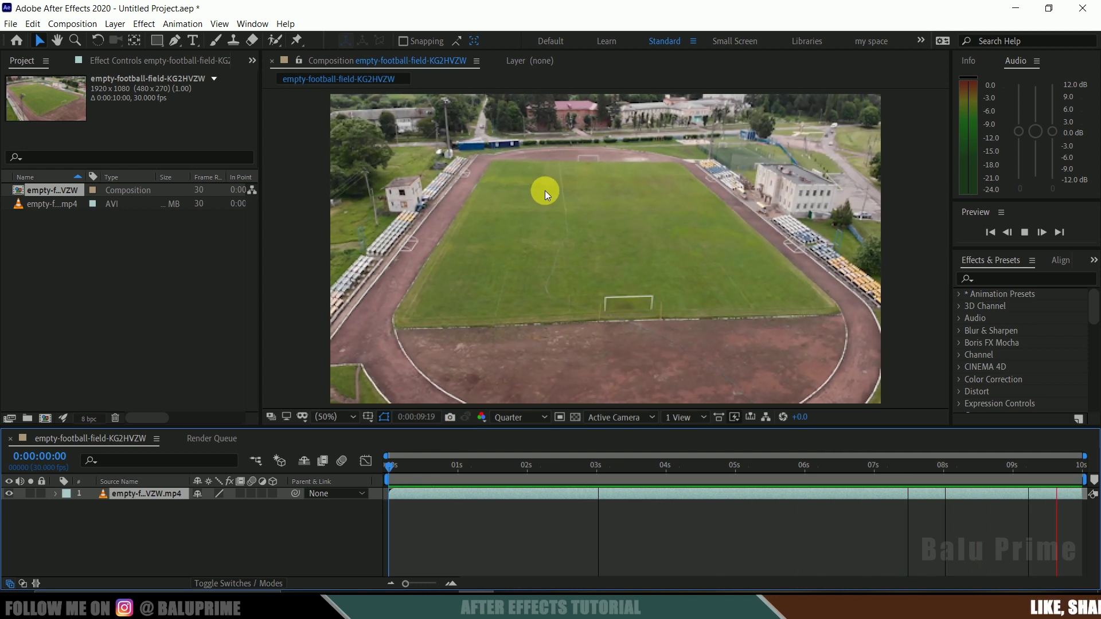
pyautogui.press('space')
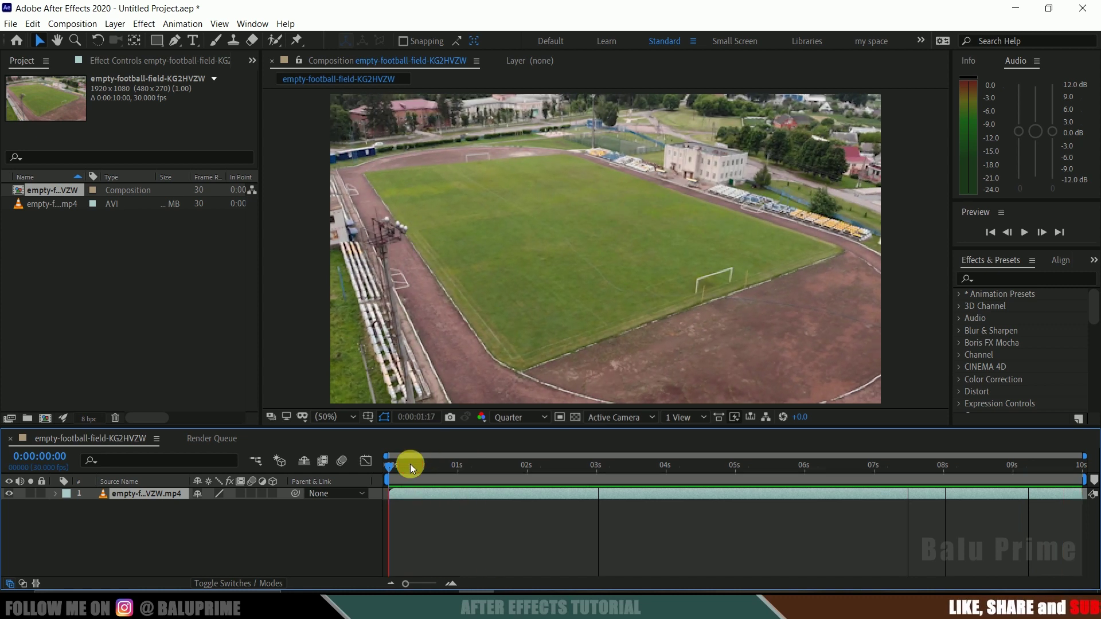
pyautogui.click(410, 465)
# Run 3D camera tracking on the football field footage layer, with the playhead at the first frame.
pyautogui.click(175, 540)
pyautogui.click(147, 497)
pyautogui.press('Home')
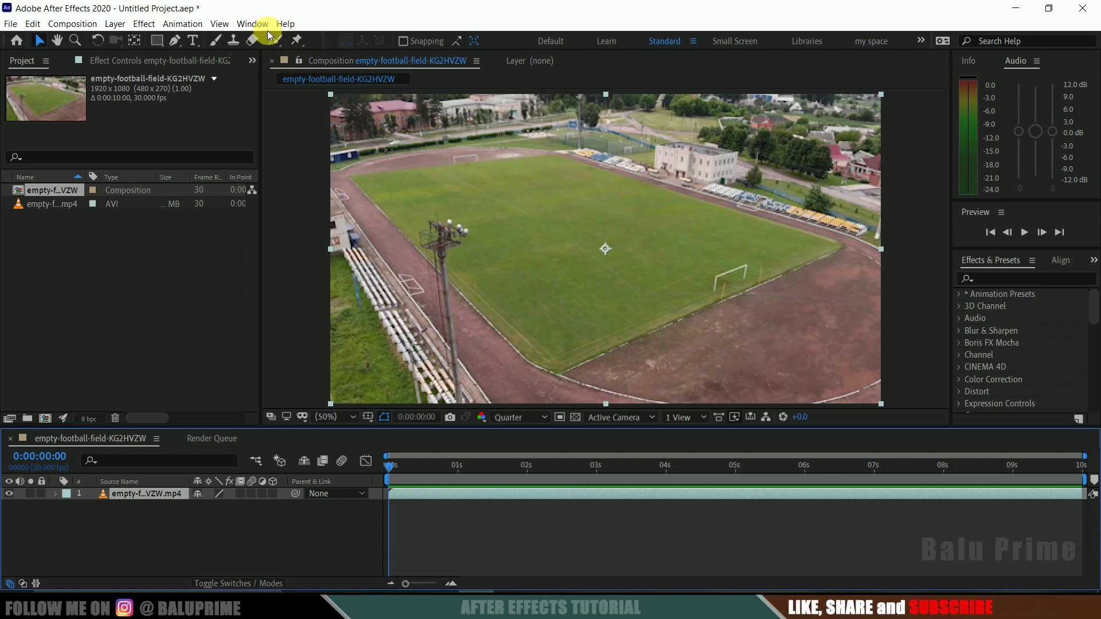
pyautogui.click(259, 26)
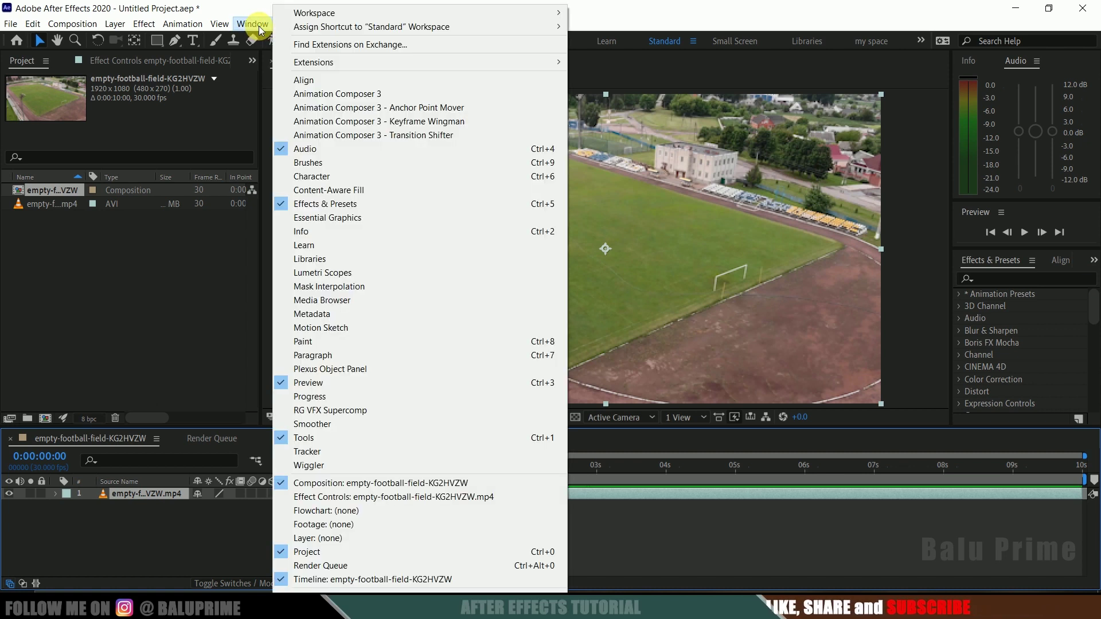
pyautogui.click(306, 452)
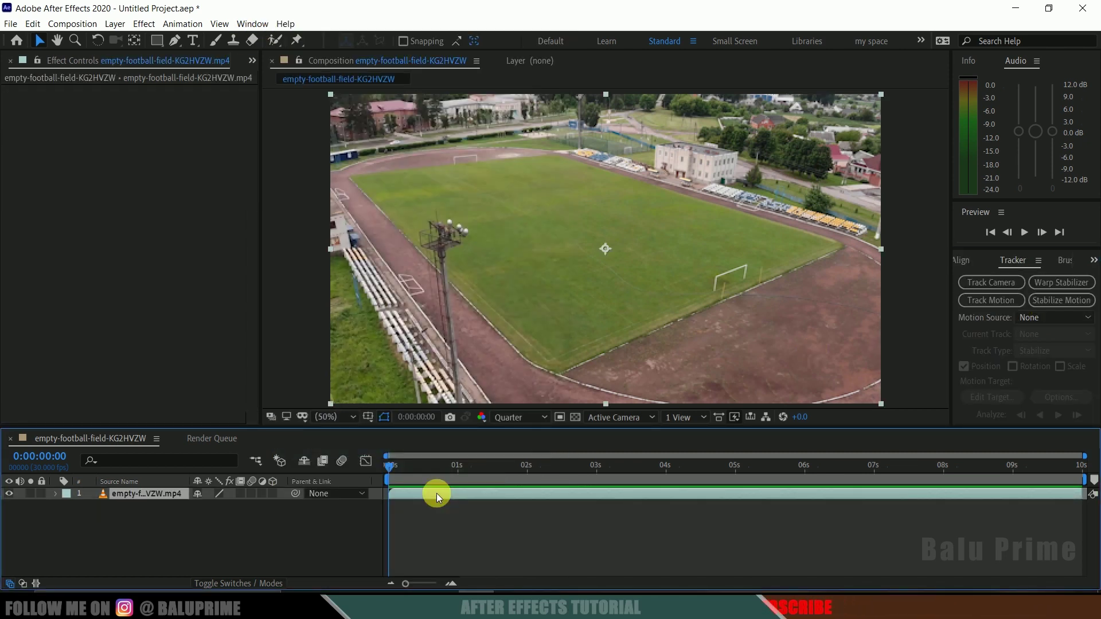
pyautogui.click(975, 281)
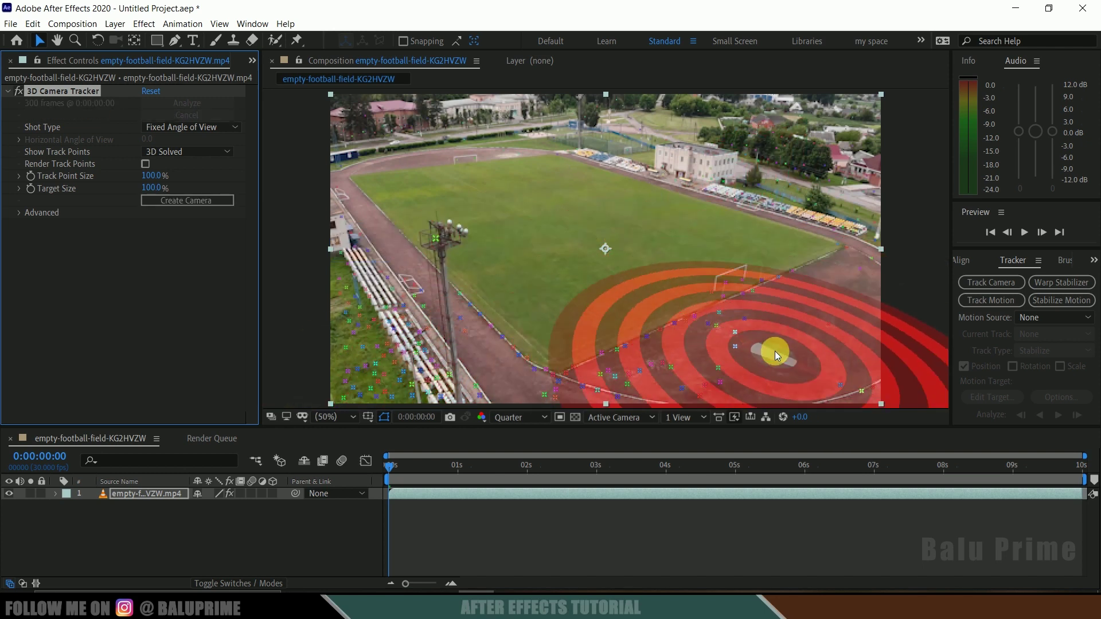
# Set the Track Point Size to 177% and create a solid and camera from three track points around the football field.
pyautogui.moveTo(148, 177); pyautogui.dragTo(229, 197)
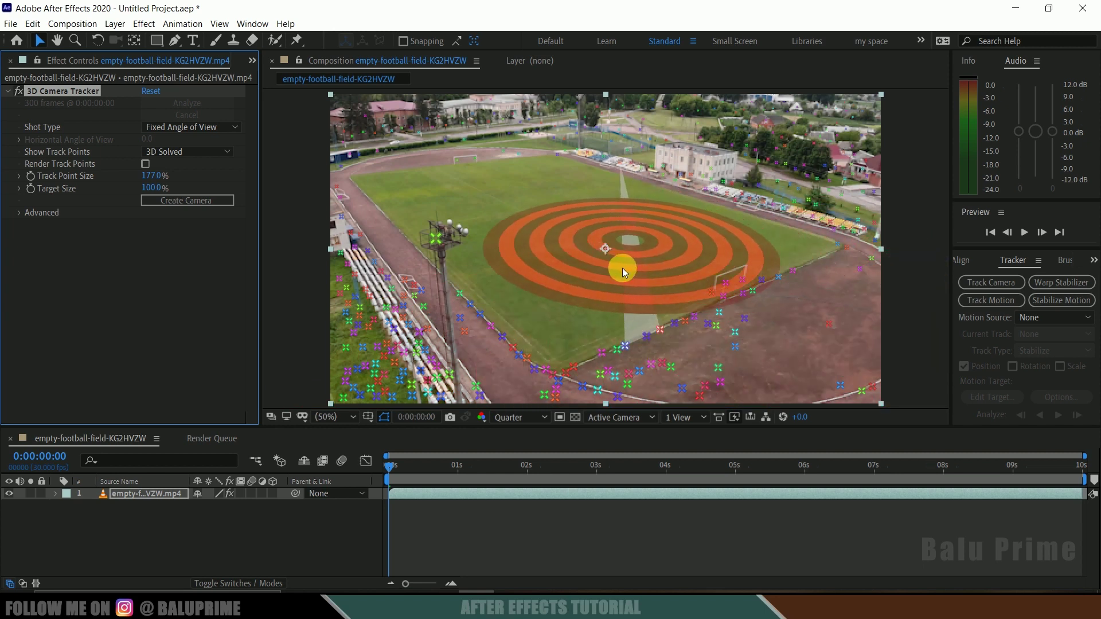
pyautogui.click(459, 294)
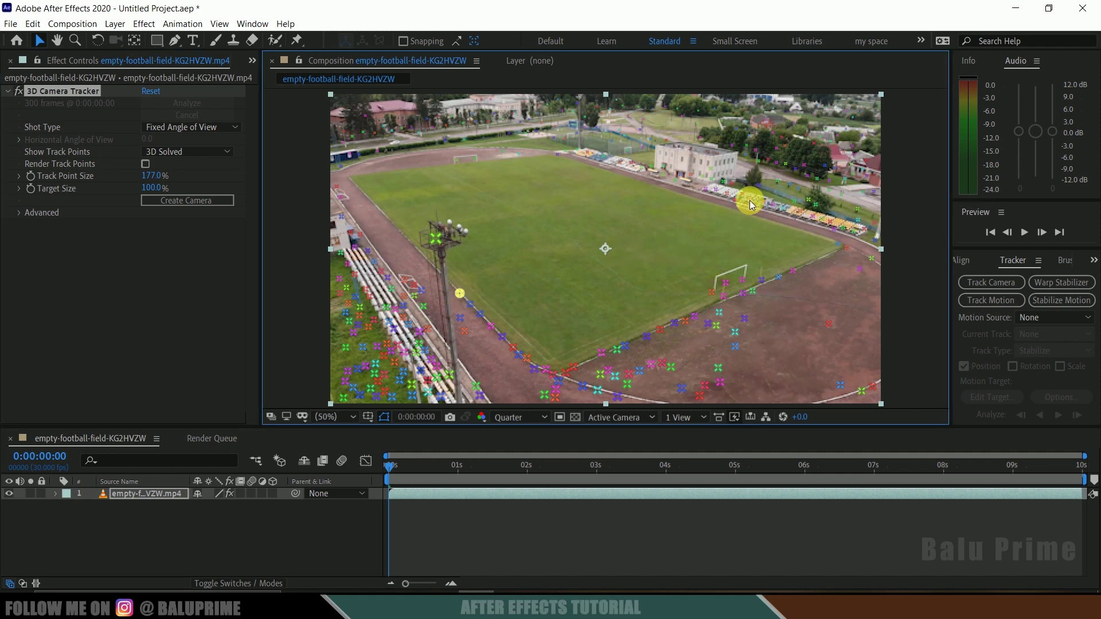
pyautogui.keyDown('shift'); pyautogui.click(720, 314); pyautogui.keyUp('shift')
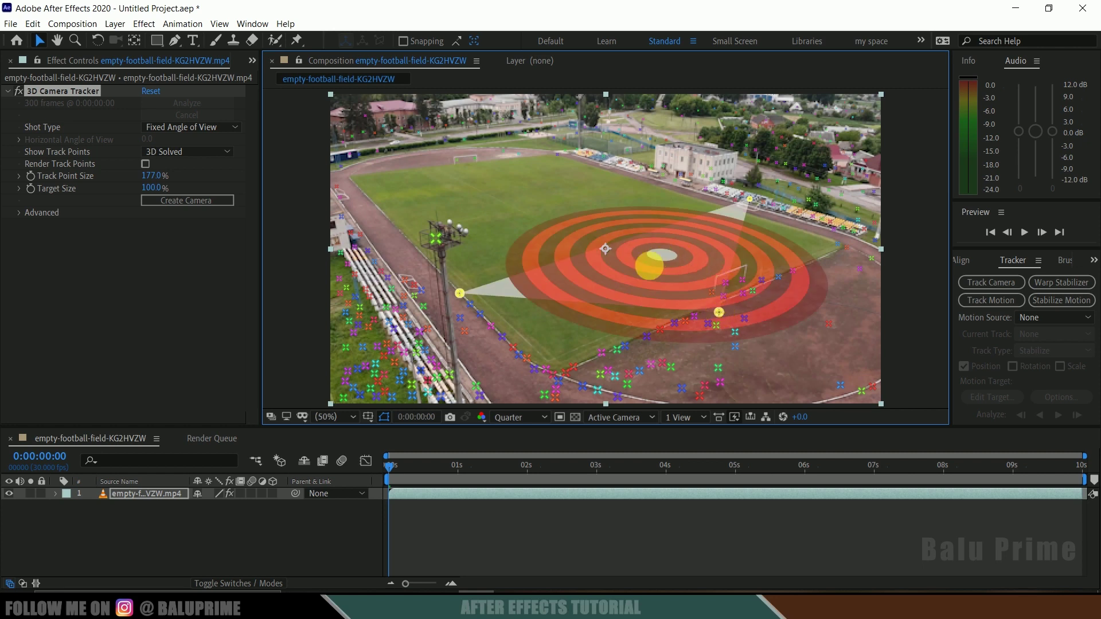
pyautogui.rightClick(666, 256)
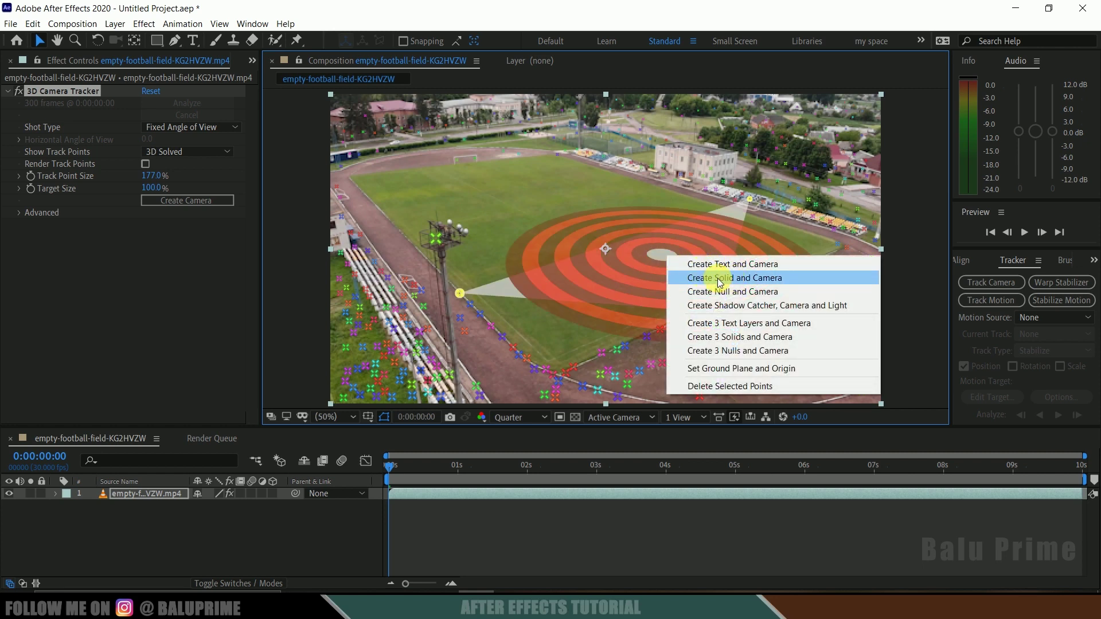
pyautogui.click(736, 279)
pyautogui.click(129, 494)
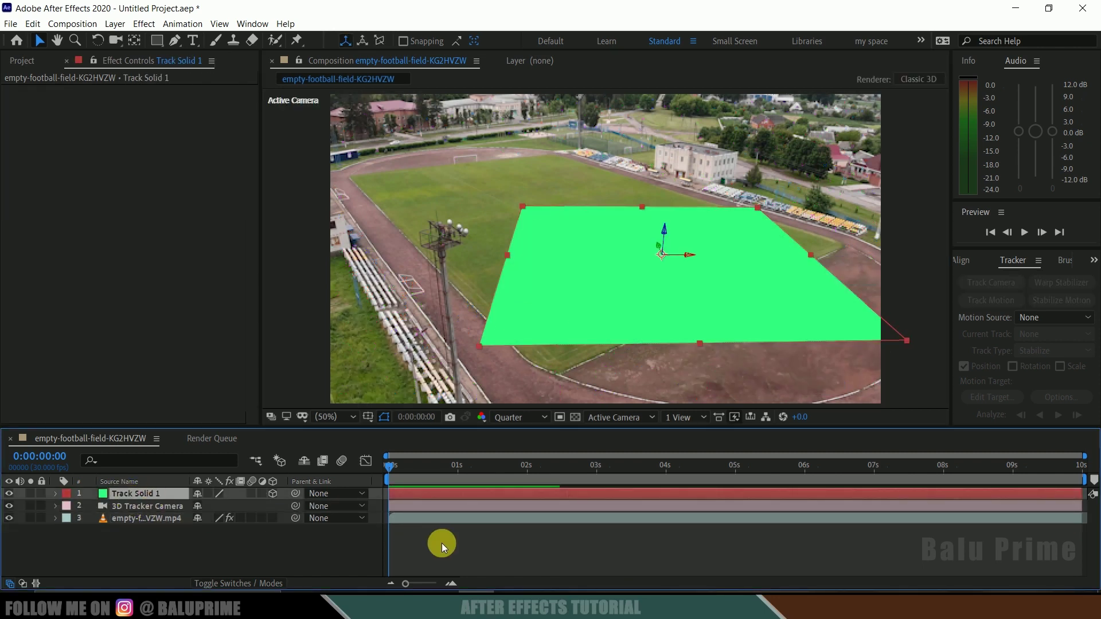
# Play back the composition to check how the green track solid sticks to the field.
pyautogui.press('space')
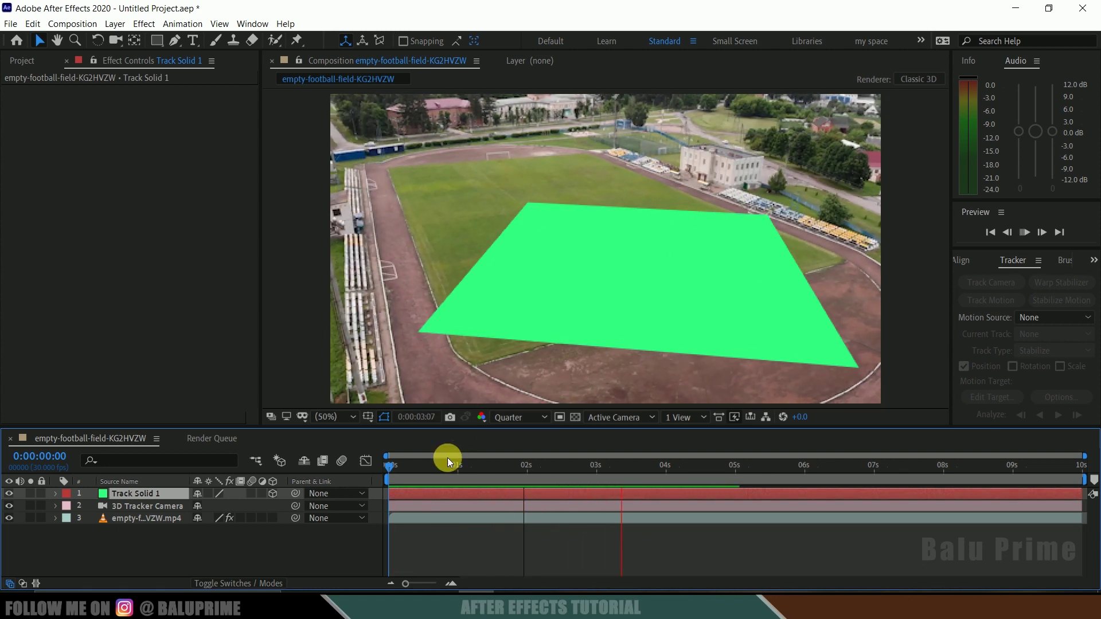
pyautogui.click(424, 469)
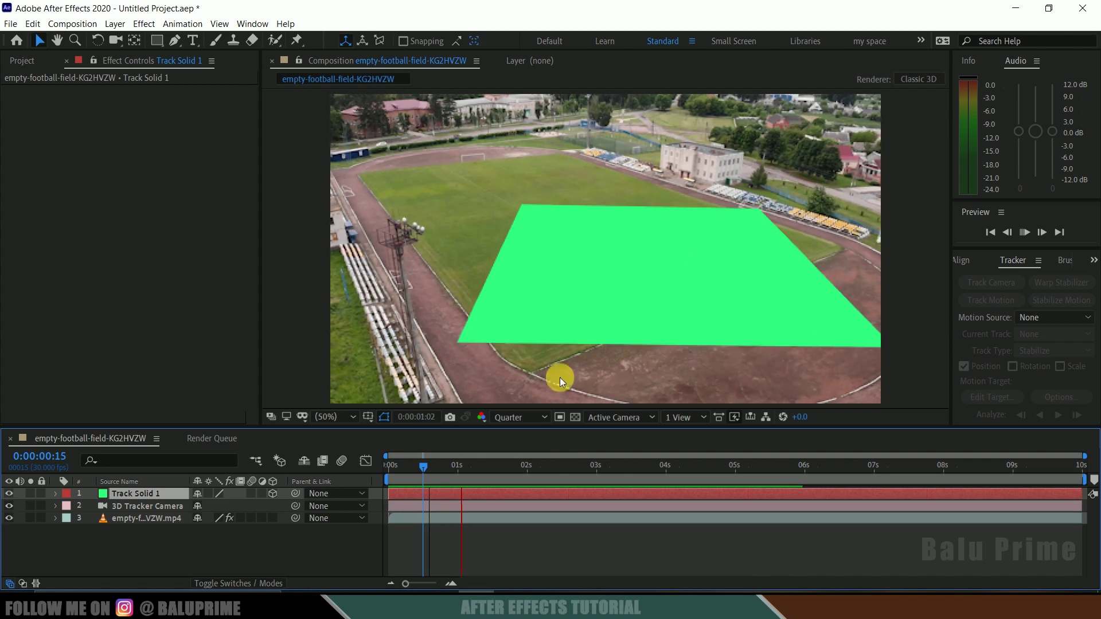
pyautogui.press('space')
# Set Track Solid 1's Z Rotation to -32° to align it with the field, and preview the result.
pyautogui.click(490, 517)
pyautogui.click(488, 497)
pyautogui.press('r')
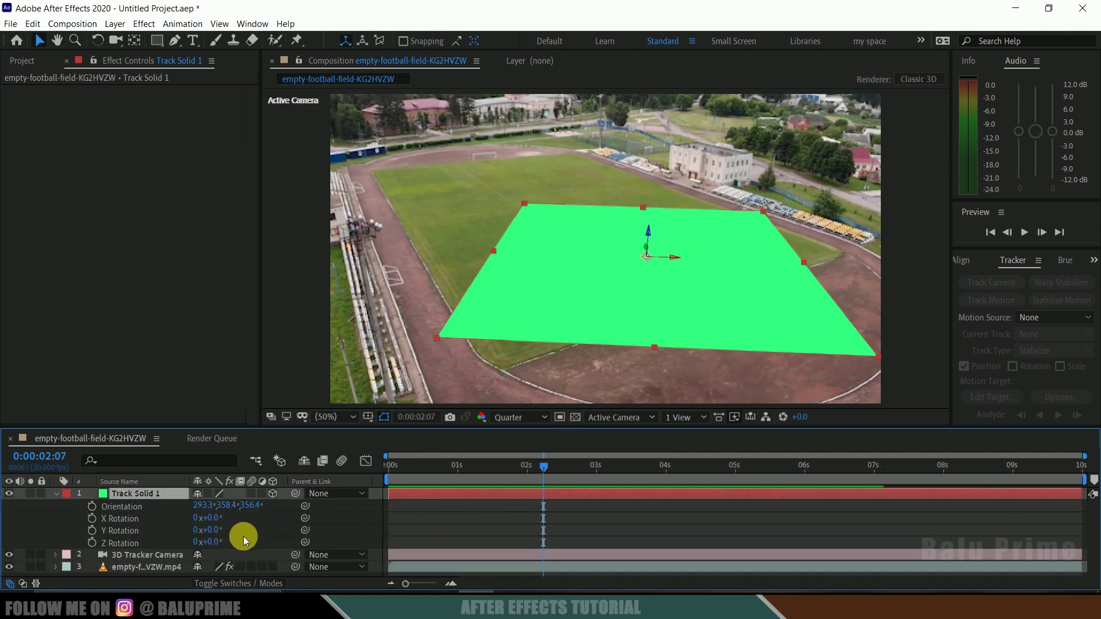
pyautogui.moveTo(217, 546)
pyautogui.mouseDown()
pyautogui.moveTo(226, 542)
pyautogui.moveTo(199, 548)
pyautogui.mouseUp()
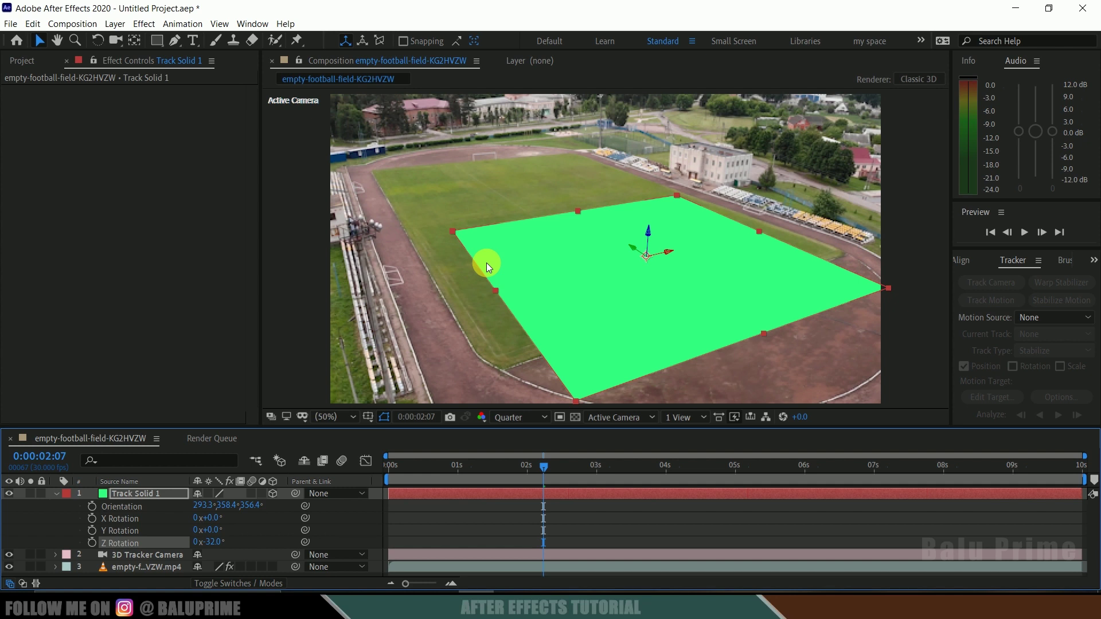
pyautogui.click(486, 478)
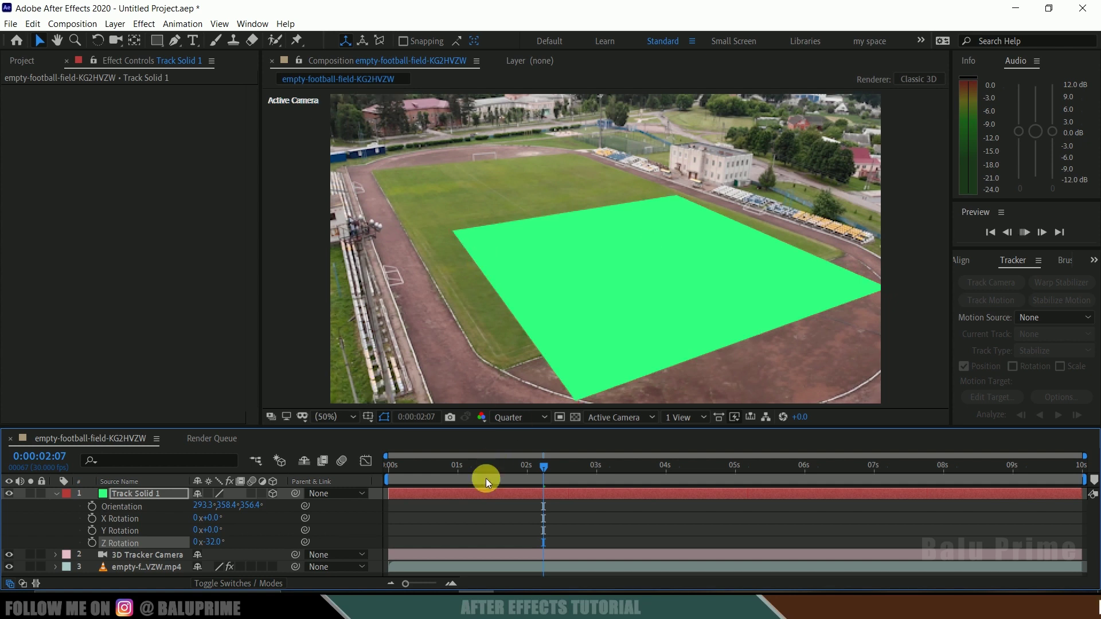
pyautogui.press('space')
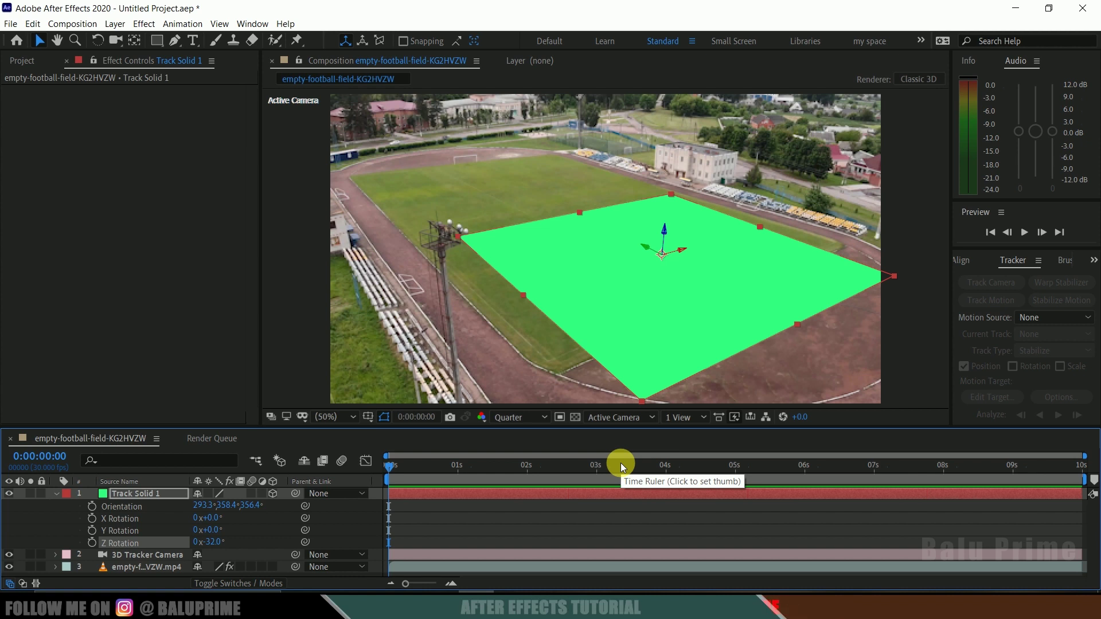
# Create a black 1920 x 1080 px solid layer named "element".
pyautogui.click(116, 24)
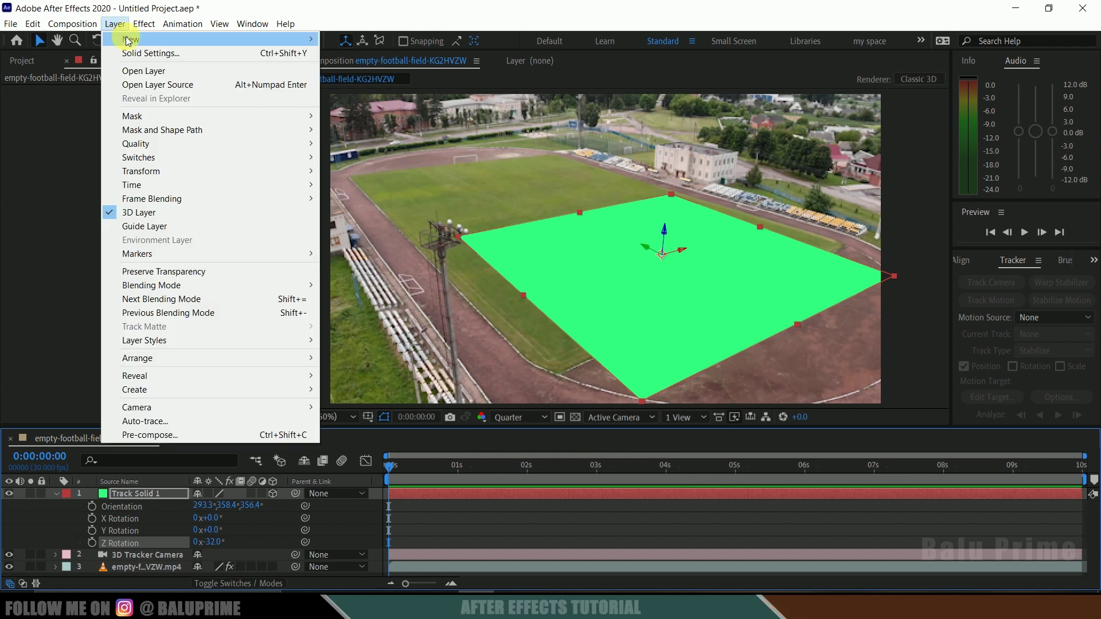
pyautogui.moveTo(127, 40)
pyautogui.click(344, 50)
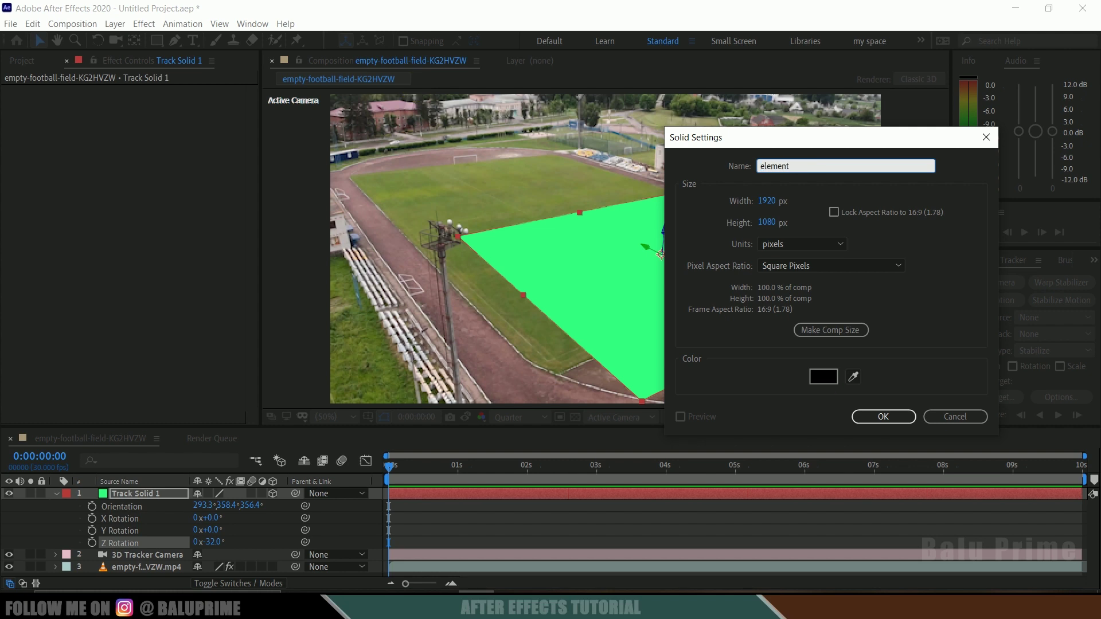
pyautogui.click(883, 416)
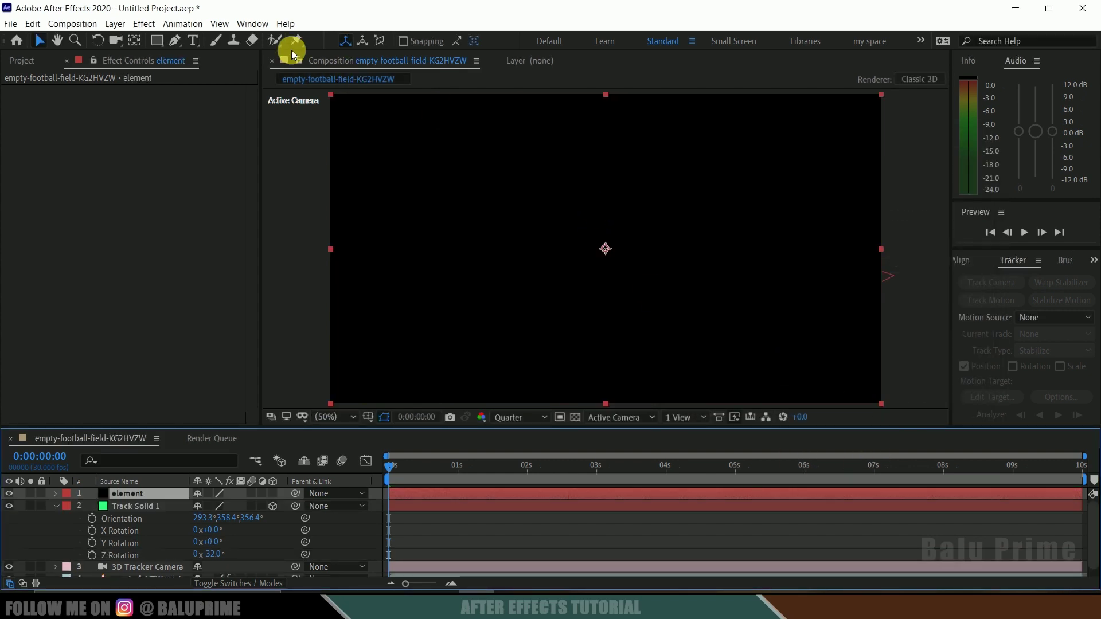
# Find the Video Copilot Element effect and apply it to the "element" solid layer.
pyautogui.click(252, 23)
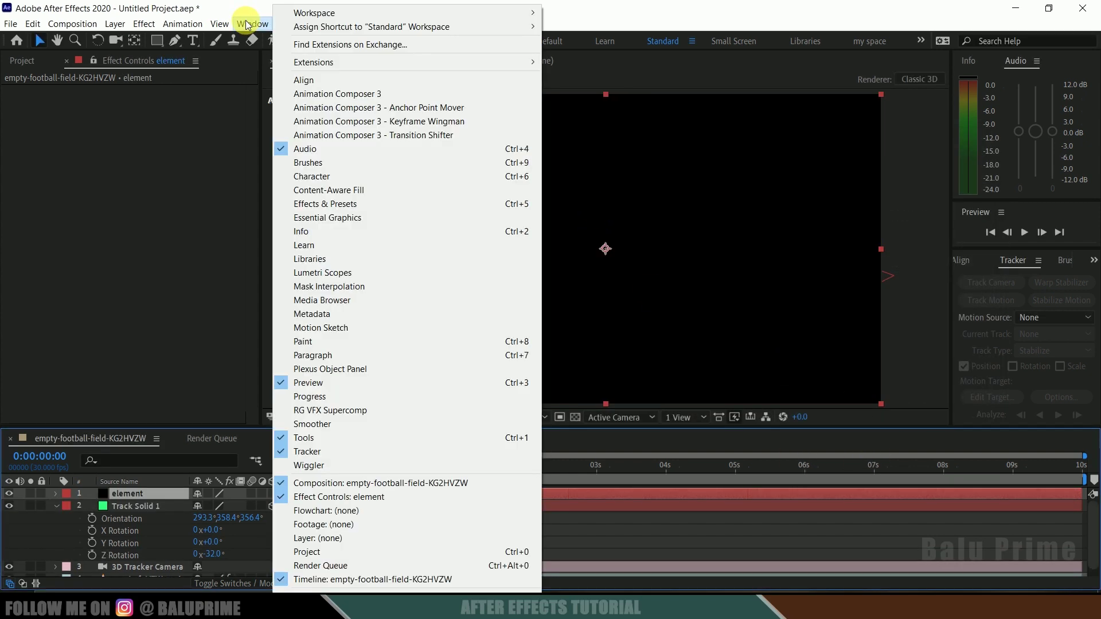
pyautogui.click(332, 204)
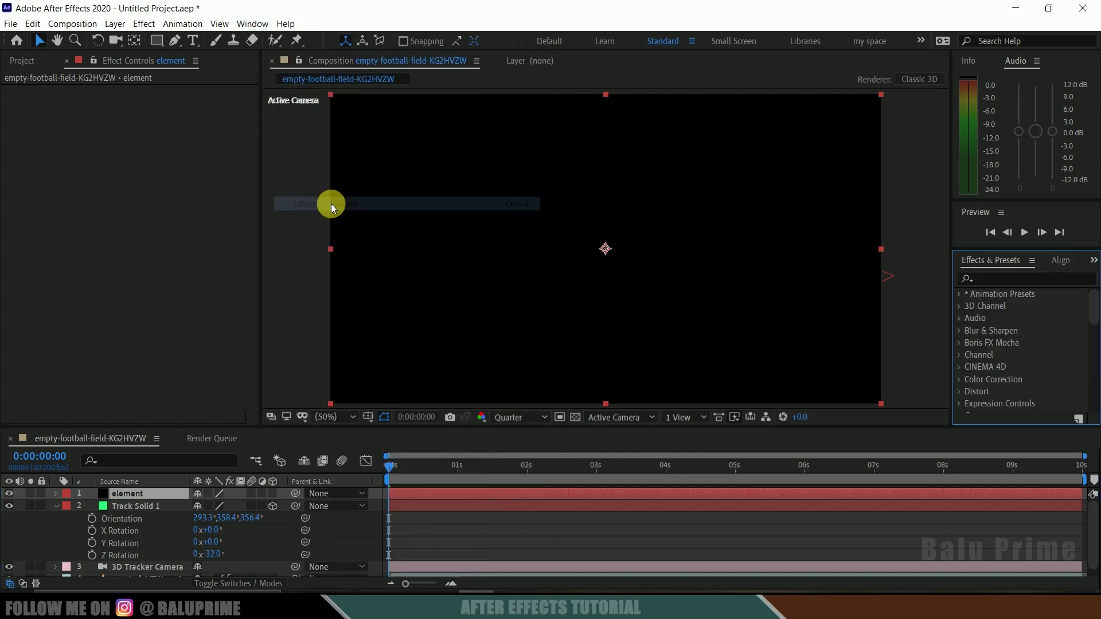
pyautogui.click(1007, 279)
pyautogui.write('element')
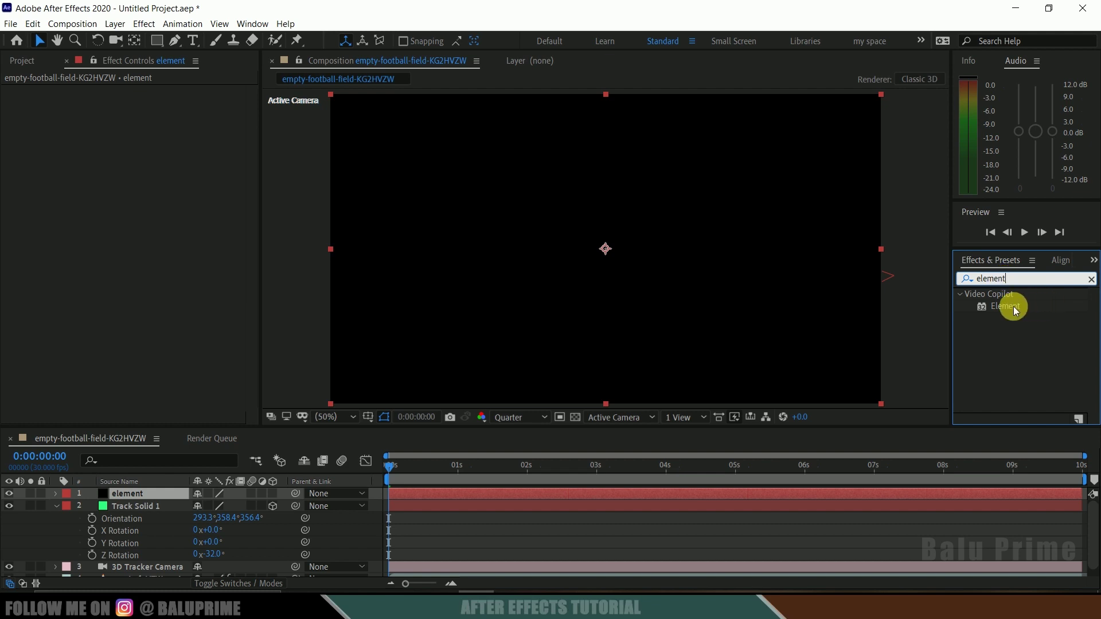
pyautogui.click(1010, 306)
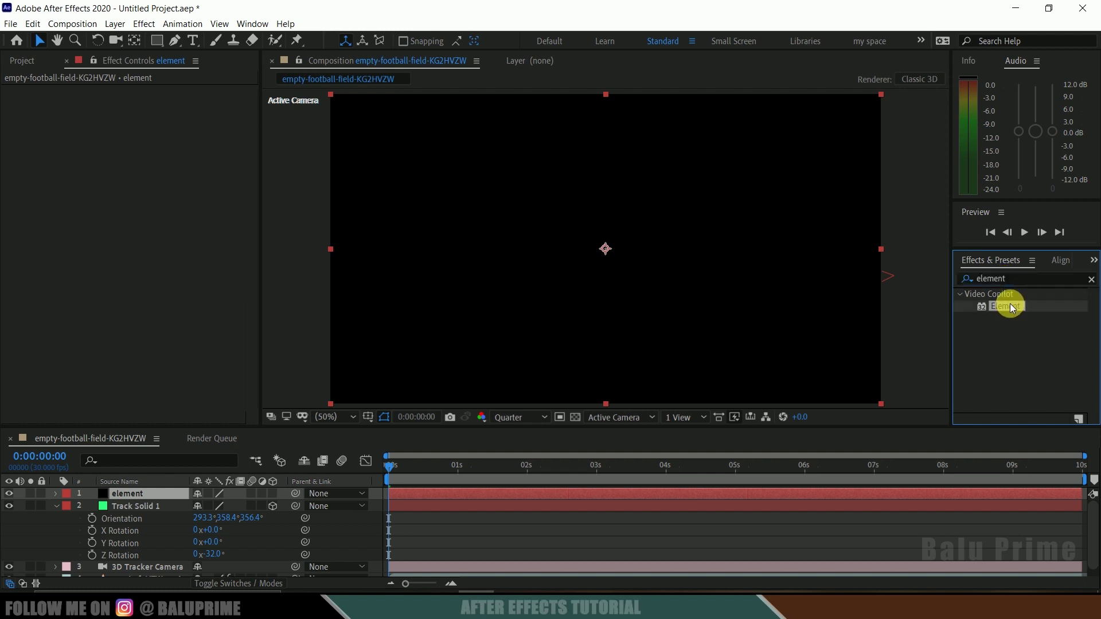
pyautogui.moveTo(1009, 305); pyautogui.dragTo(126, 496)
# Open the Scene Setup of the Element effect.
pyautogui.click(73, 123)
pyautogui.click(89, 126)
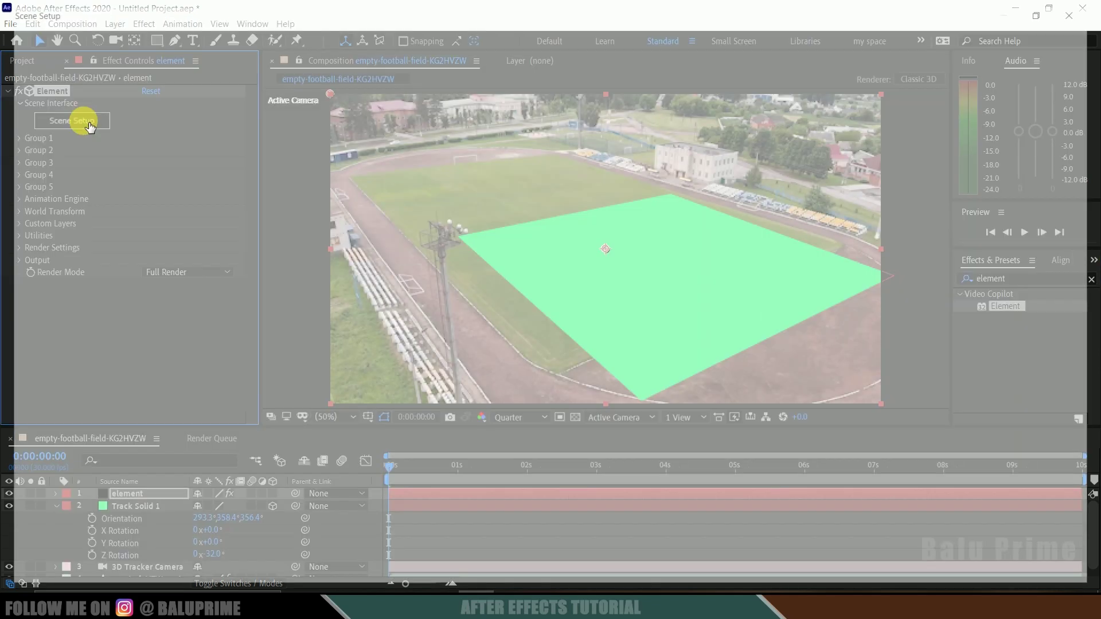
pyautogui.moveTo(331, 261); pyautogui.dragTo(402, 264)
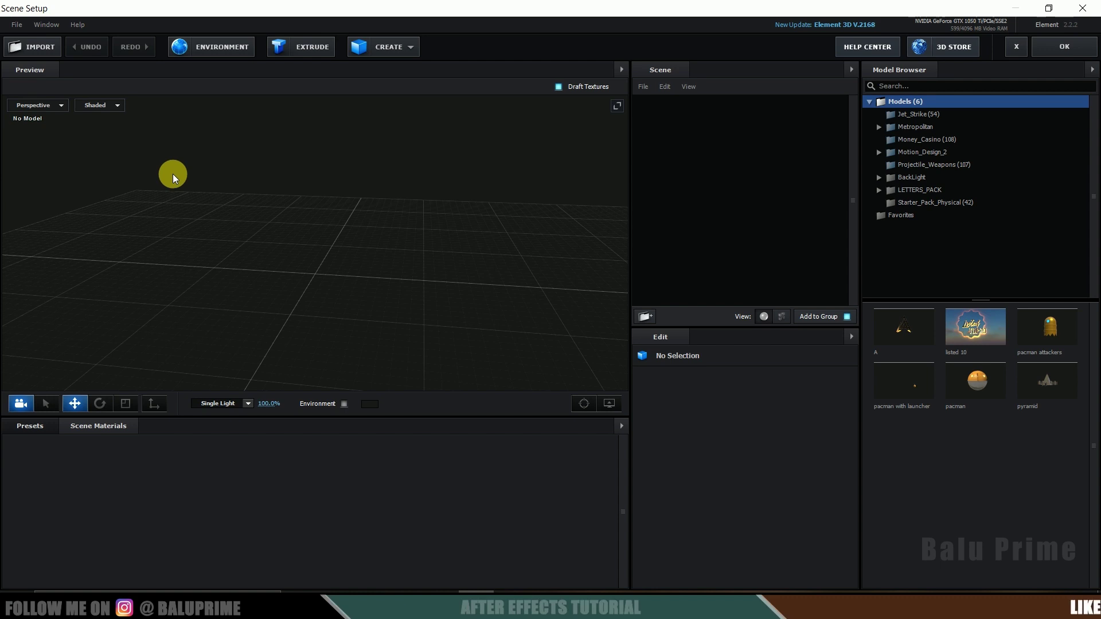
# Import the untitled_000001.obj files from D:\youtube\spiderman\New Folder as a 3D sequence.
pyautogui.click(18, 25)
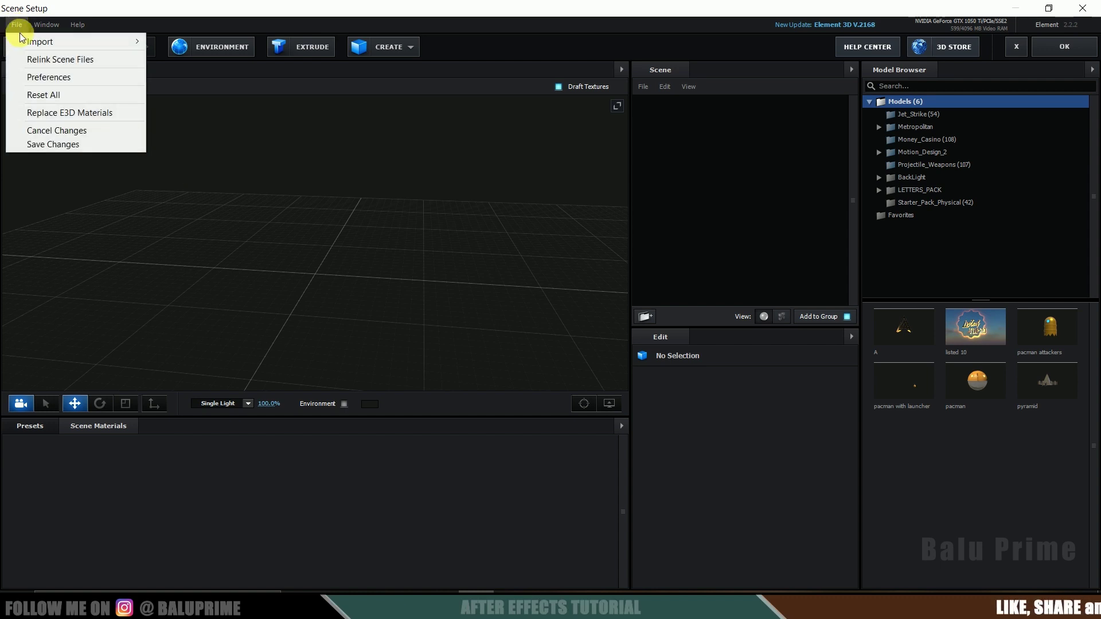
pyautogui.moveTo(31, 40)
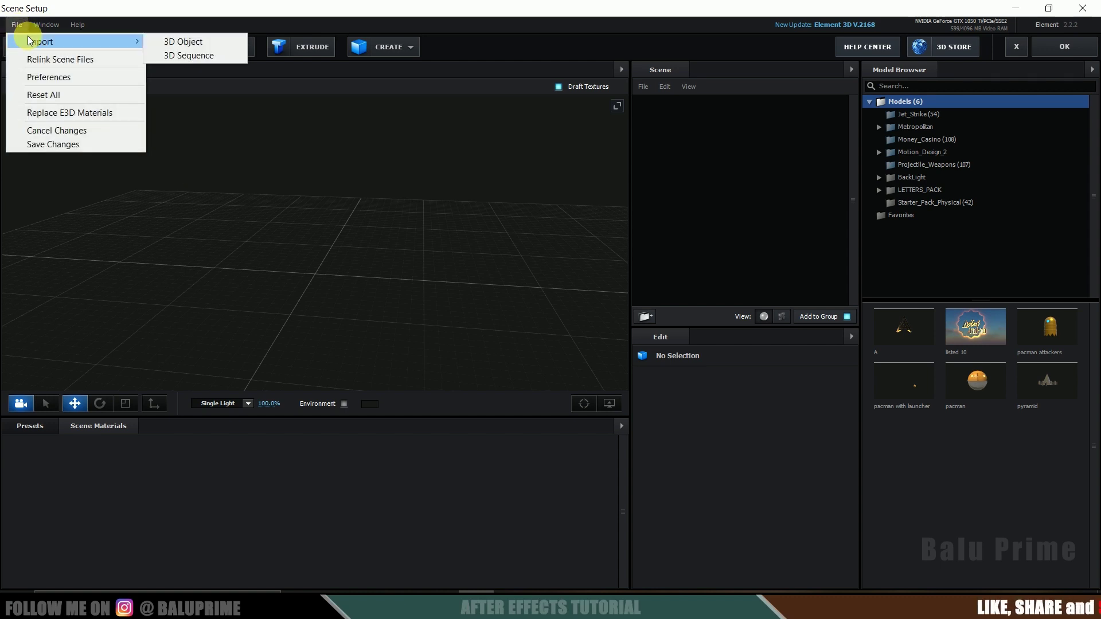
pyautogui.click(189, 55)
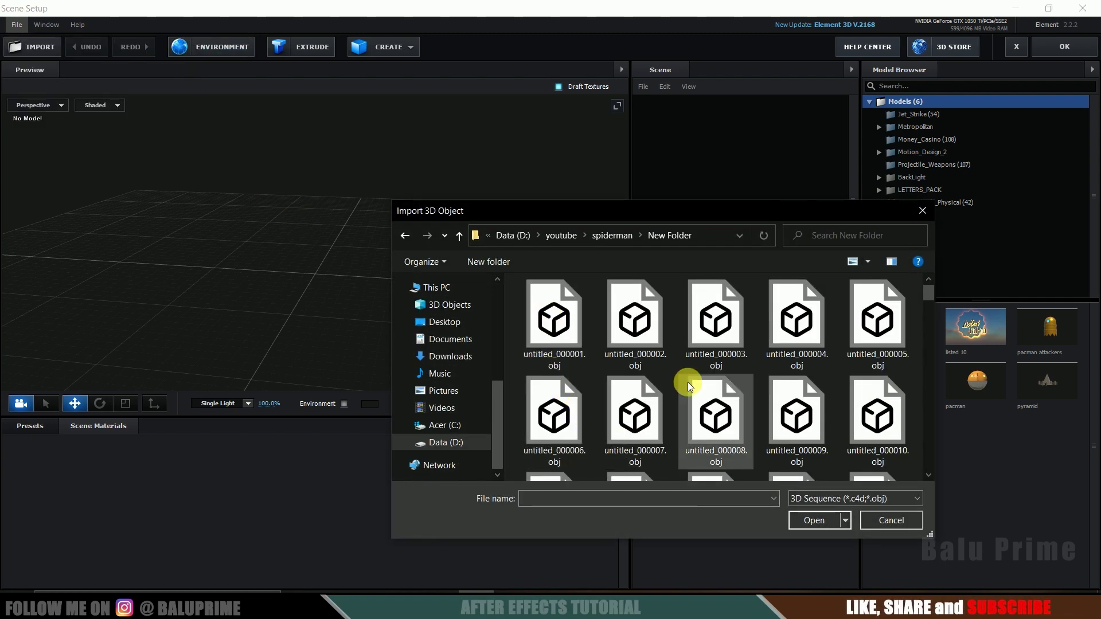
pyautogui.moveTo(755, 201); pyautogui.dragTo(728, 66)
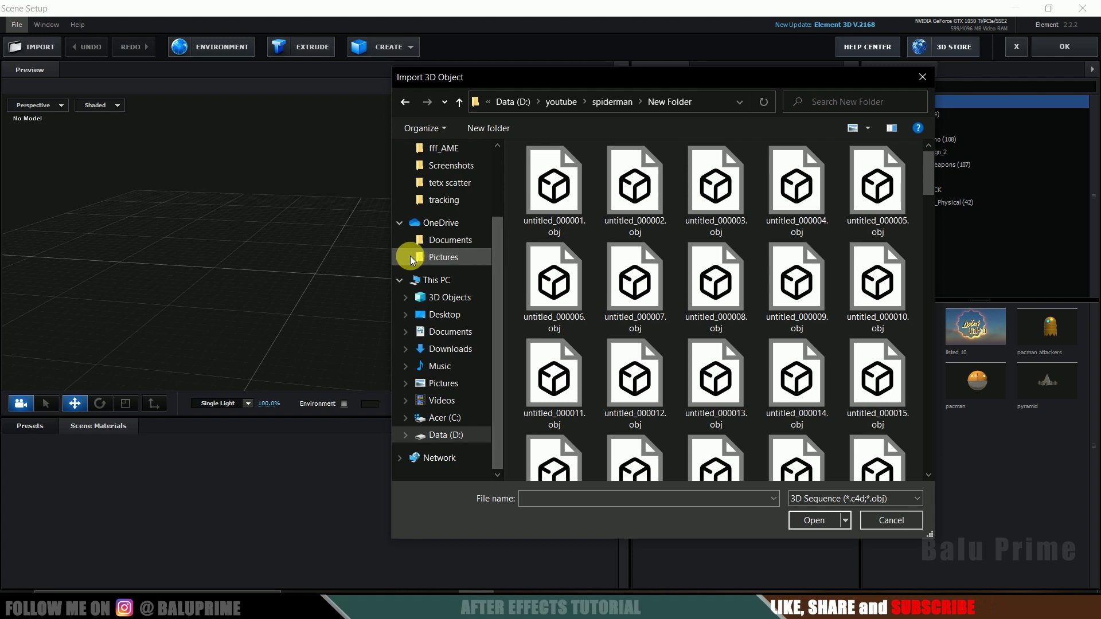
pyautogui.moveTo(393, 253); pyautogui.dragTo(113, 253)
pyautogui.click(280, 200)
pyautogui.click(814, 520)
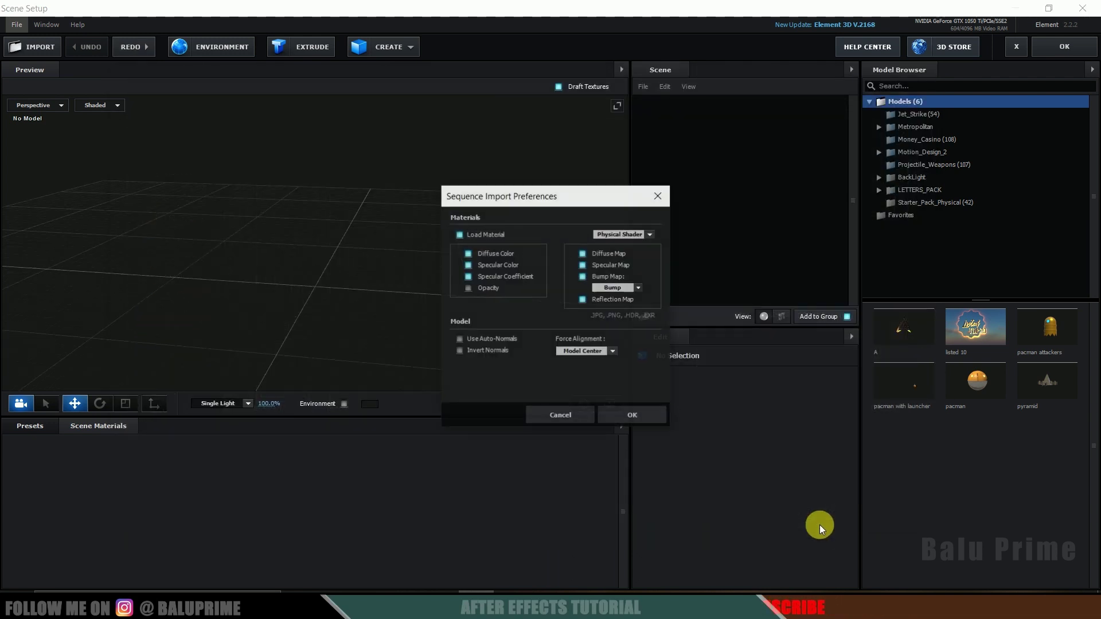
# Finish the sequence import with Force Alignment set to Bottom, and turn on Normalize Size for the imported model.
pyautogui.click(603, 350)
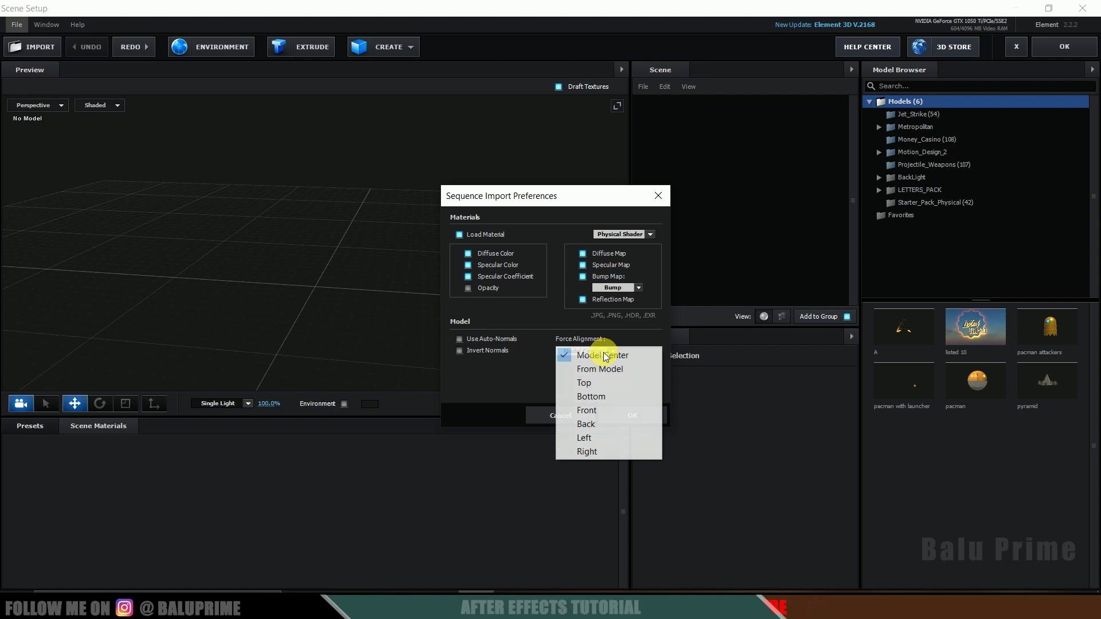
pyautogui.click(598, 395)
pyautogui.click(634, 414)
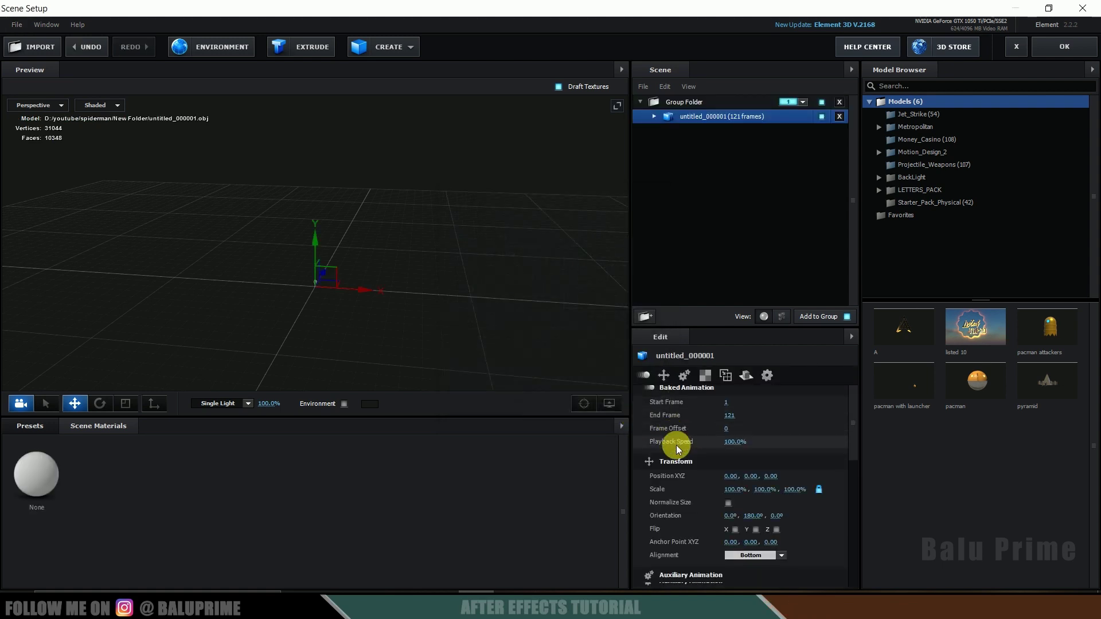
pyautogui.scroll(-1, 676, 445)
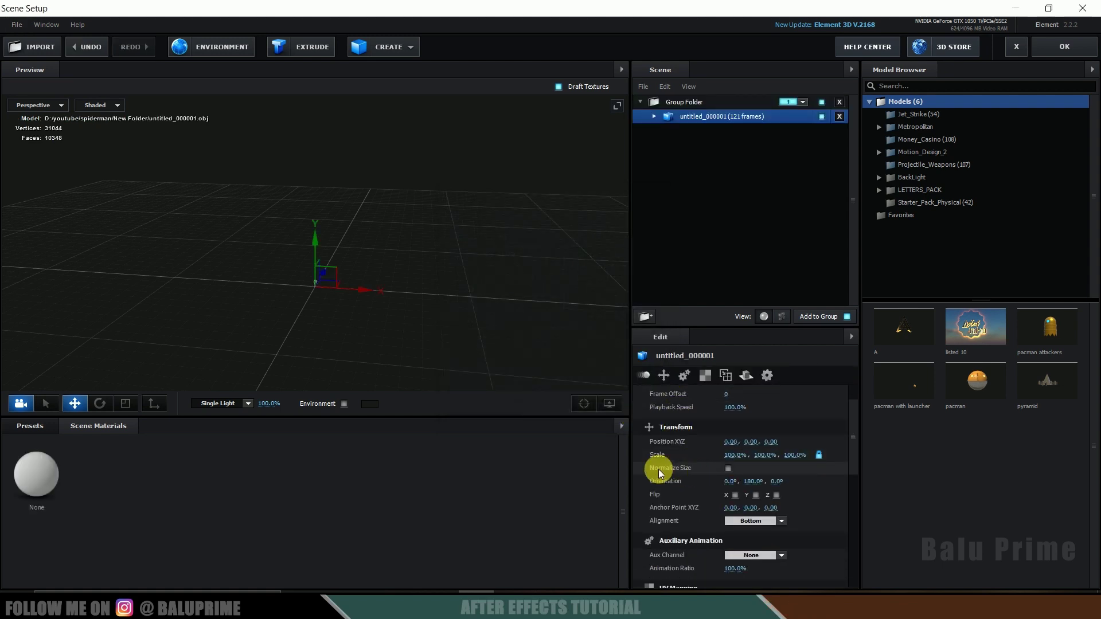
pyautogui.click(728, 469)
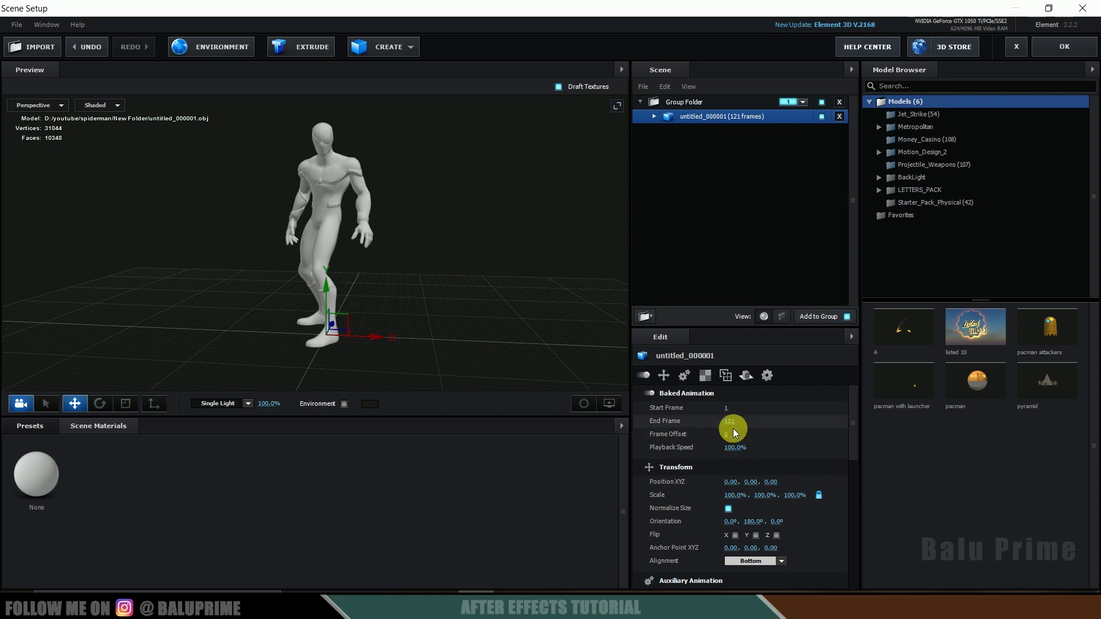
# Preview the model's baked animation by varying its Frame Offset, and reset the offset to 0.
pyautogui.moveTo(732, 437)
pyautogui.mouseDown()
pyautogui.moveTo(925, 447)
pyautogui.moveTo(760, 446)
pyautogui.moveTo(953, 444)
pyautogui.moveTo(699, 444)
pyautogui.moveTo(727, 434)
pyautogui.mouseUp()
pyautogui.click(728, 434)
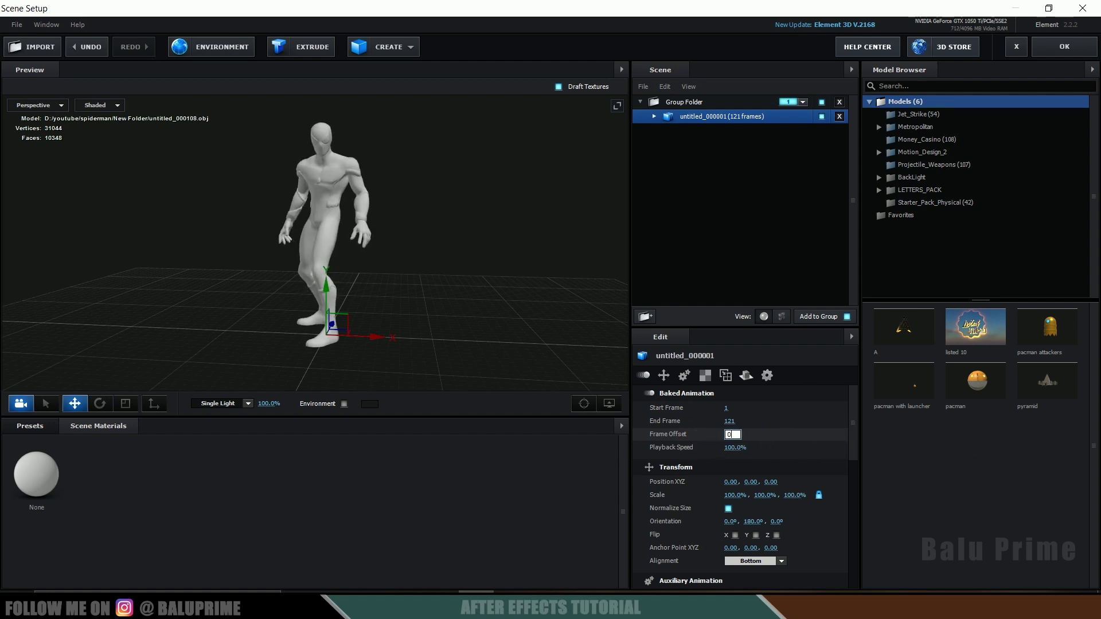
pyautogui.write('0')
pyautogui.press('Return')
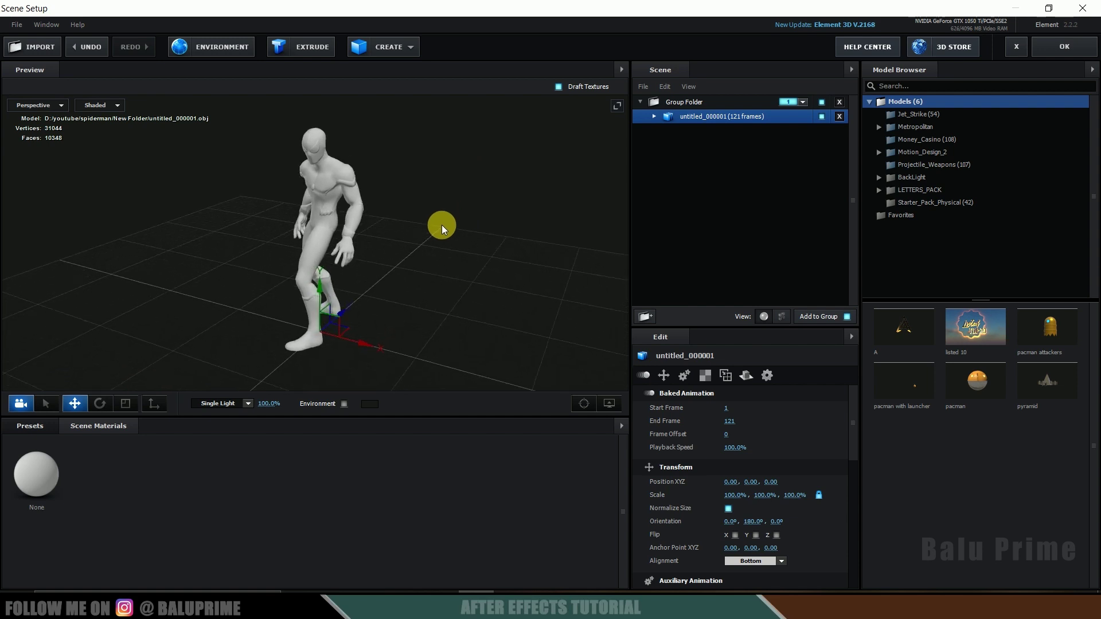
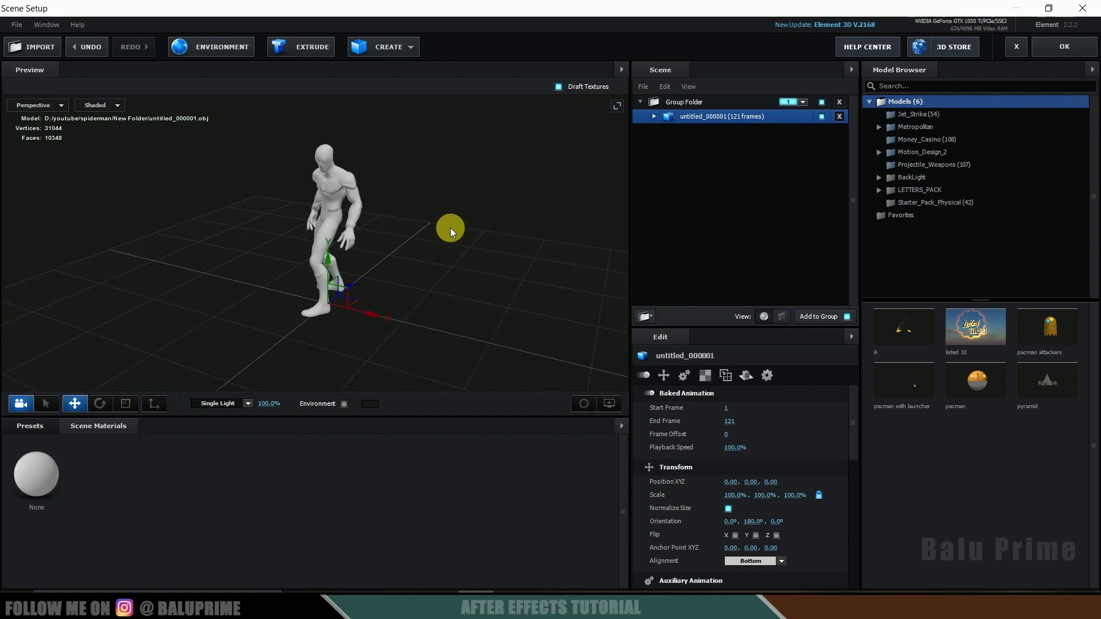
# Create a plane under the character and set its Size XY to 25 by 25.
pyautogui.click(380, 49)
pyautogui.click(530, 75)
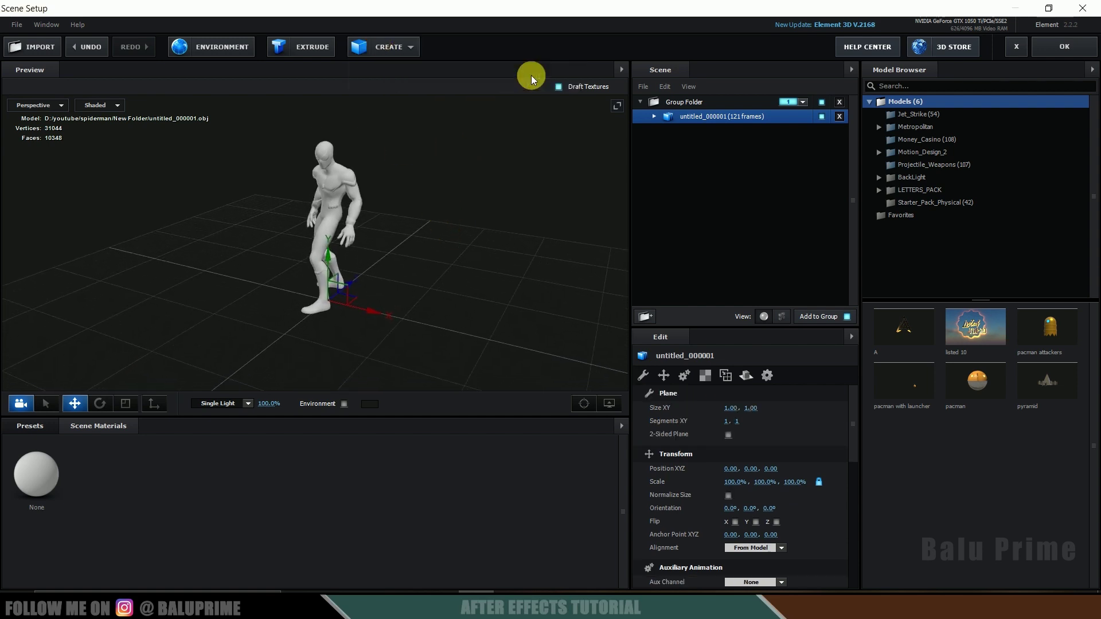
pyautogui.click(731, 407)
pyautogui.write('25')
pyautogui.press('Return')
pyautogui.click(756, 408)
pyautogui.write('25')
pyautogui.press('Return')
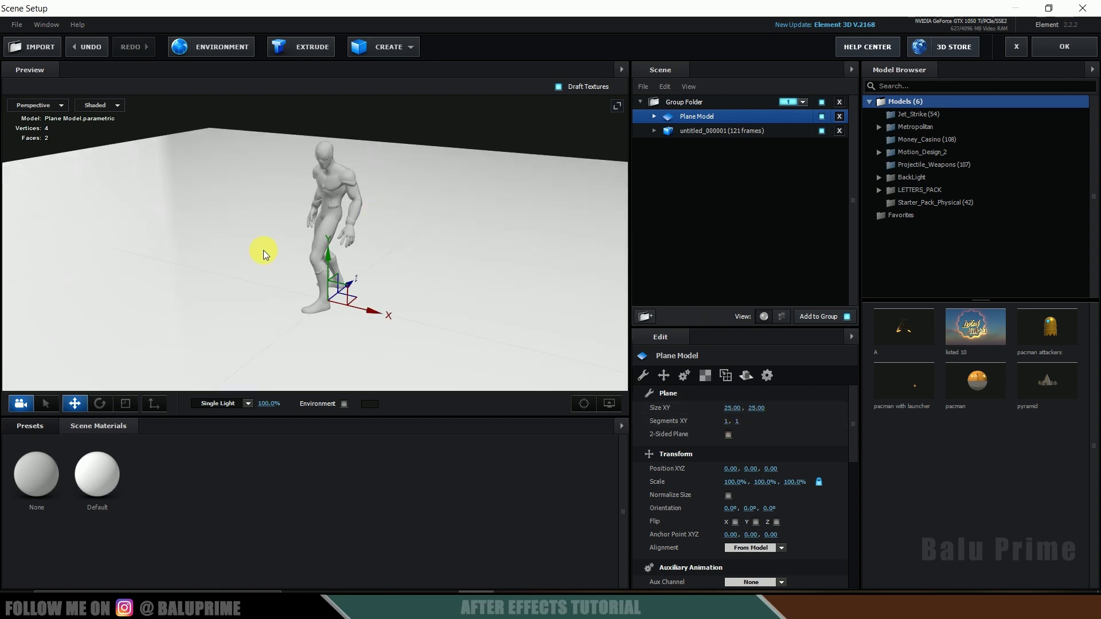
# Load M-CoC_iOS_HERO_Peter_Parker_Spider-Man_Stark_Enhanced_Body_D.png from the textures folder as the diffuse texture of the character's material.
pyautogui.click(658, 134)
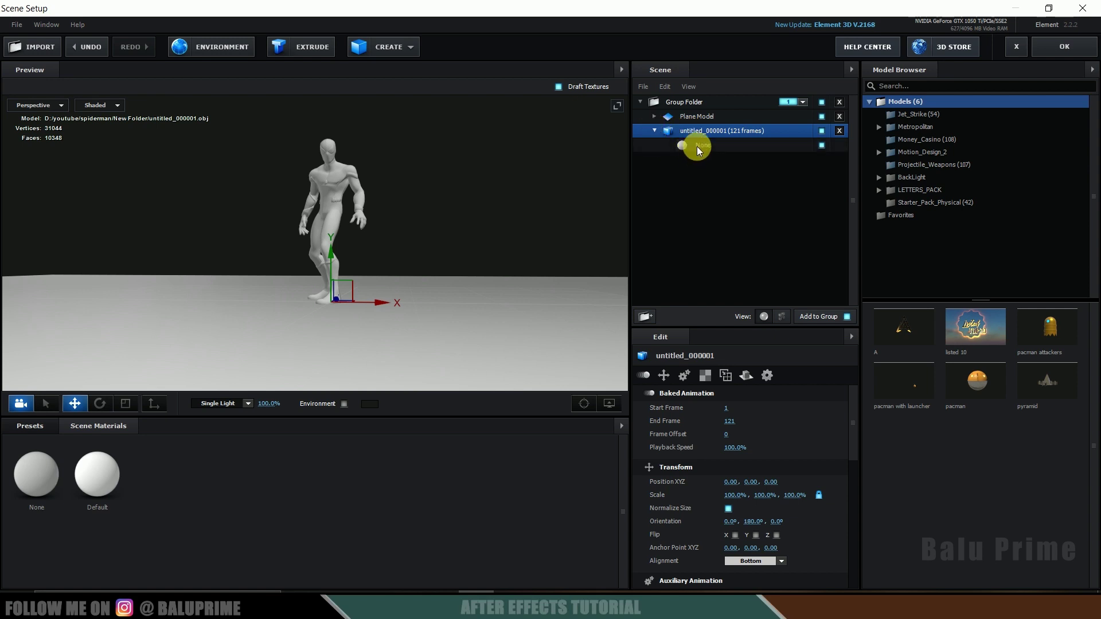
pyautogui.click(699, 145)
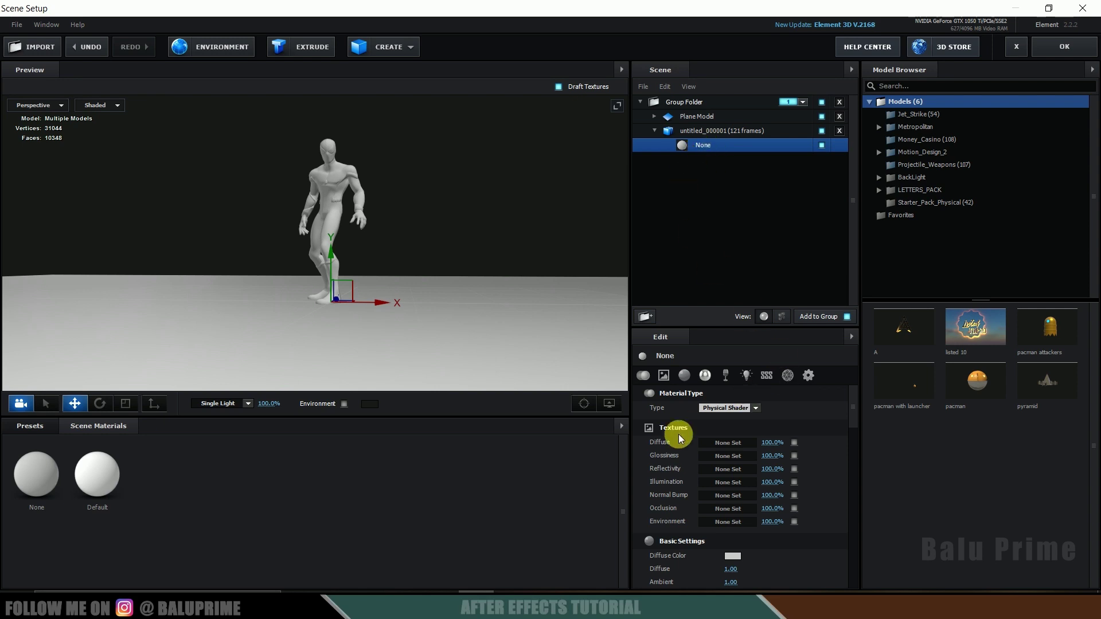
pyautogui.click(723, 443)
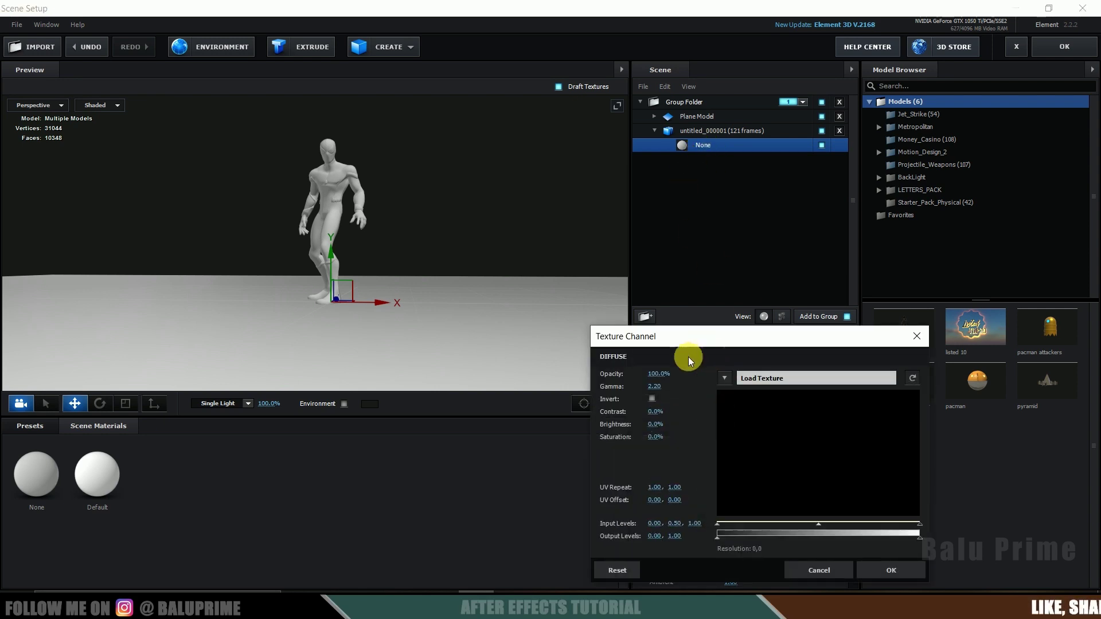
pyautogui.click(792, 374)
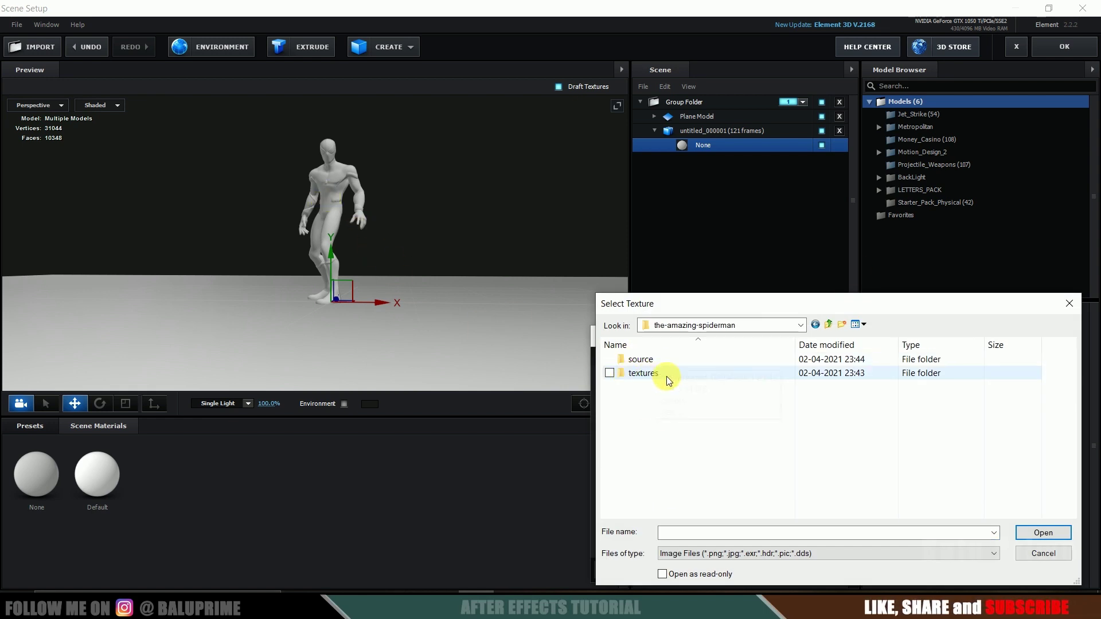
pyautogui.click(646, 383)
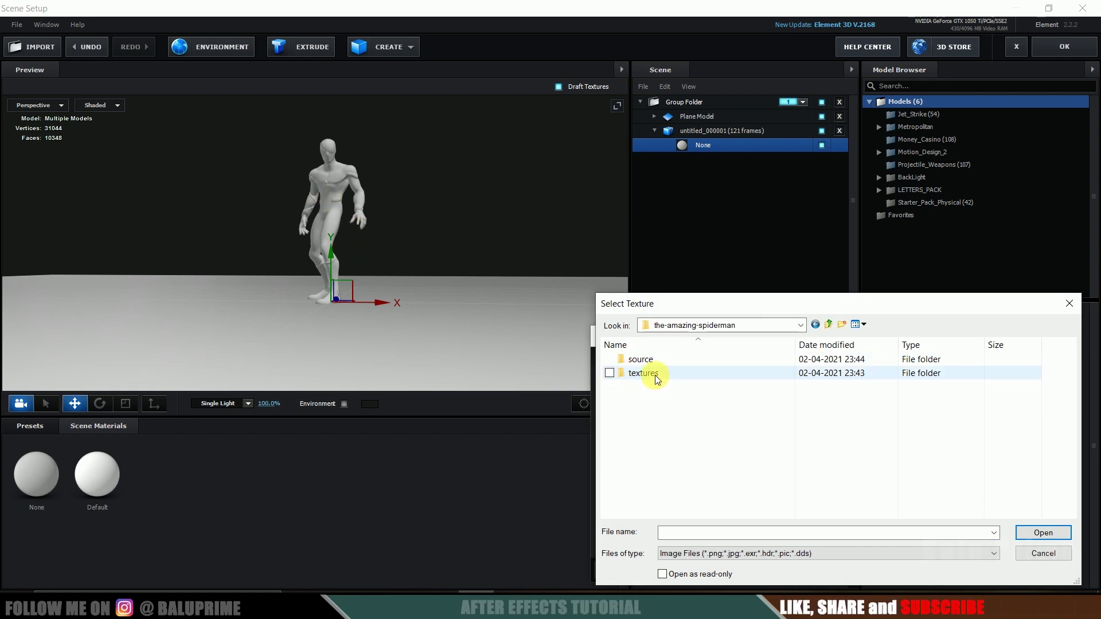
pyautogui.doubleClick(646, 383)
pyautogui.click(656, 390)
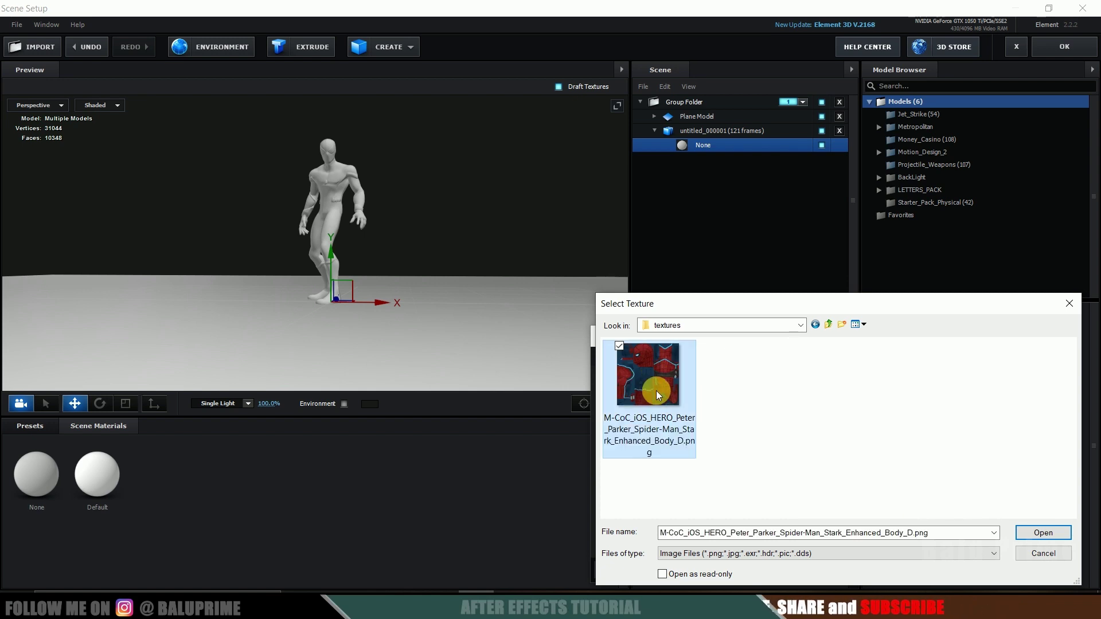
pyautogui.click(1041, 533)
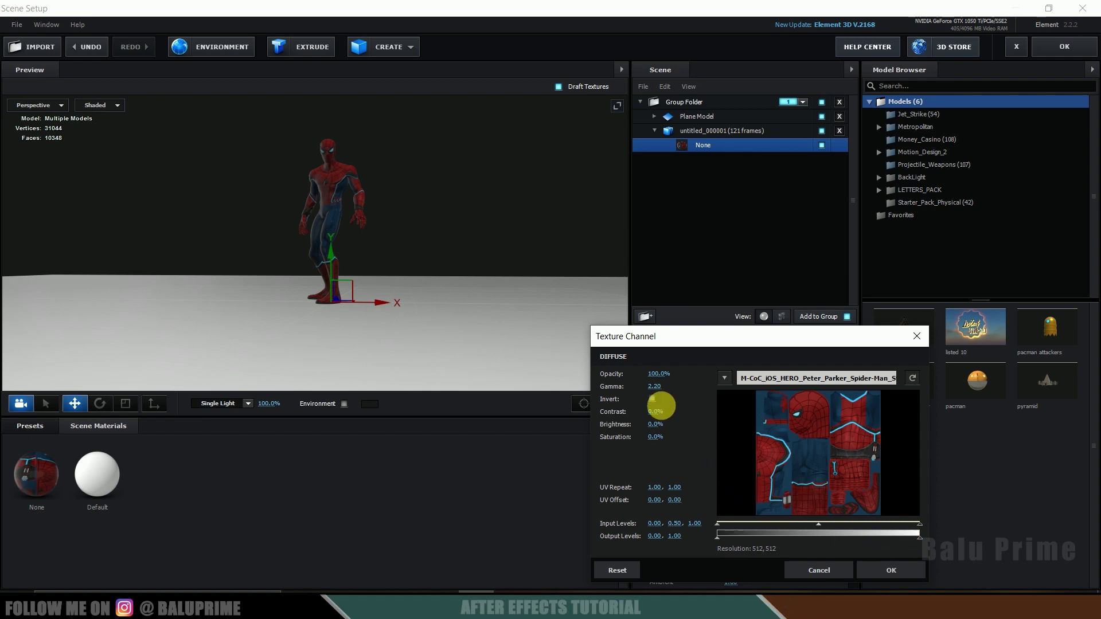
# Set the diffuse texture's brightness to 30% and accept the texture settings.
pyautogui.moveTo(655, 425)
pyautogui.mouseDown()
pyautogui.moveTo(684, 424)
pyautogui.moveTo(668, 425)
pyautogui.mouseUp()
pyautogui.click(659, 425)
pyautogui.write('30')
pyautogui.press('Return')
pyautogui.click(875, 569)
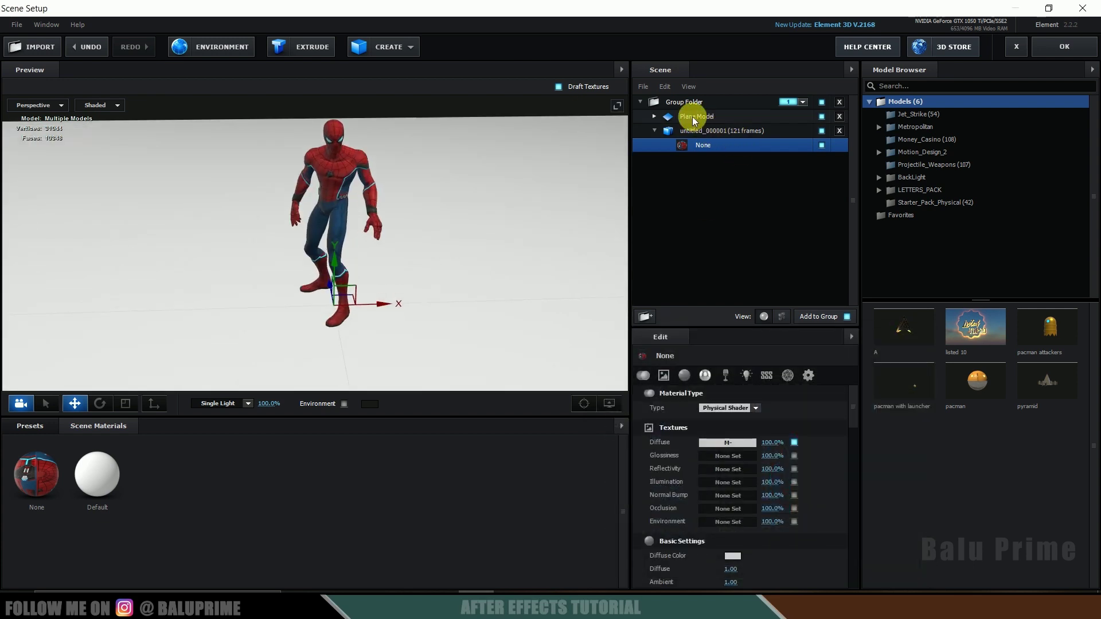
# Apply the Matte_Shadow preset from the Physical materials to the Plane Model.
pyautogui.click(693, 116)
pyautogui.click(30, 425)
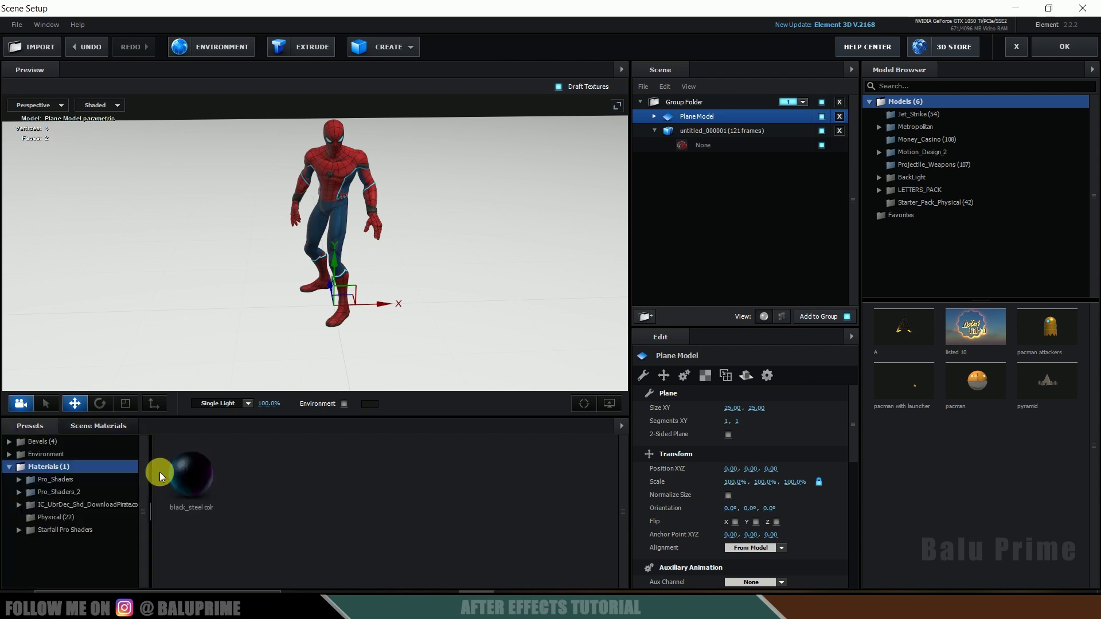
pyautogui.click(51, 517)
pyautogui.scroll(-2, 366, 528)
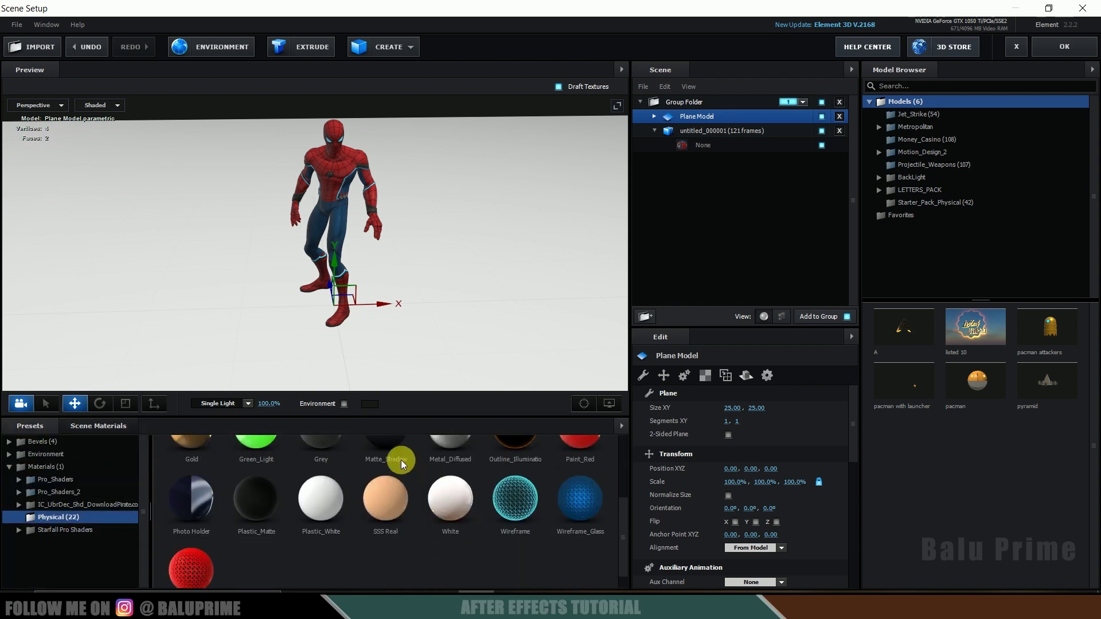
pyautogui.moveTo(419, 431); pyautogui.dragTo(696, 123)
pyautogui.moveTo(448, 287); pyautogui.dragTo(372, 198)
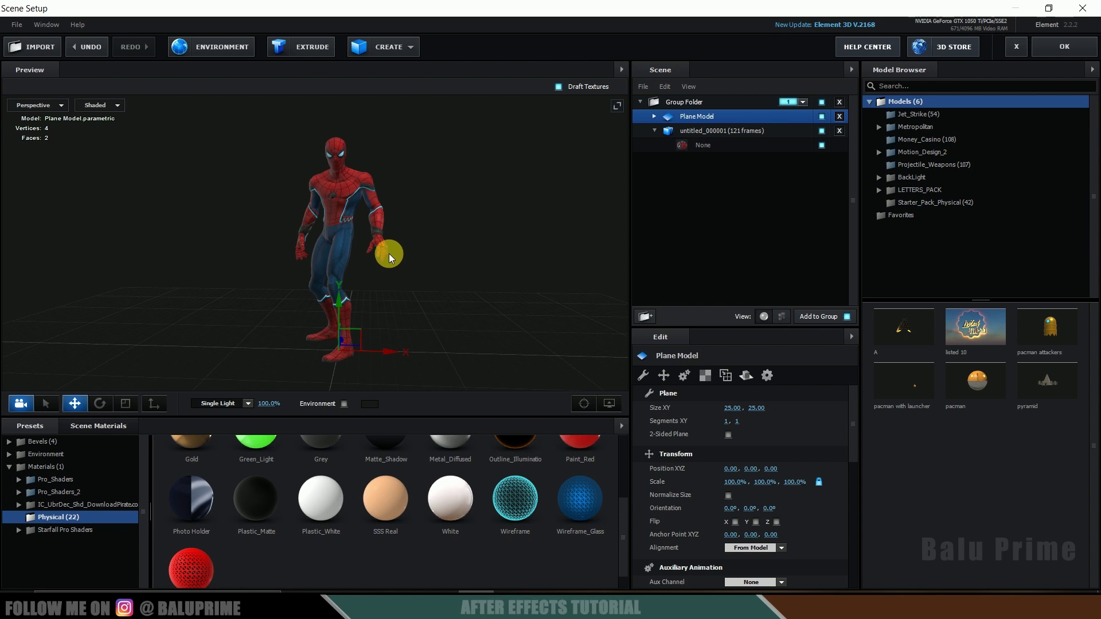
# Use Screenshot (137).png as the scene's environment texture and inspect its reflections on the character.
pyautogui.click(213, 47)
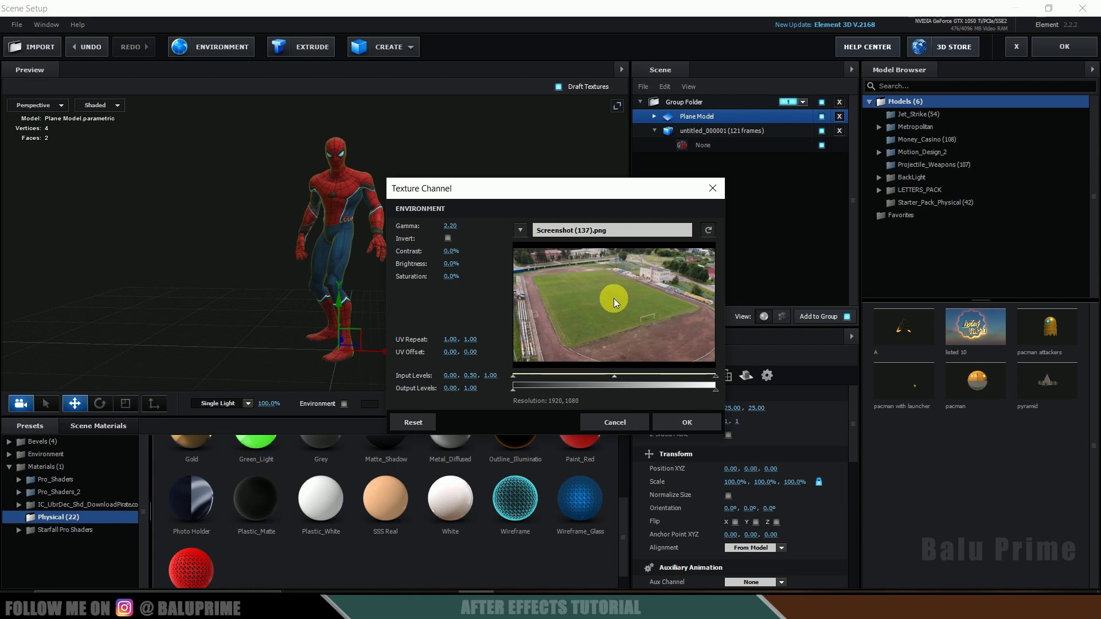
pyautogui.click(685, 421)
pyautogui.scroll(5, 326, 233)
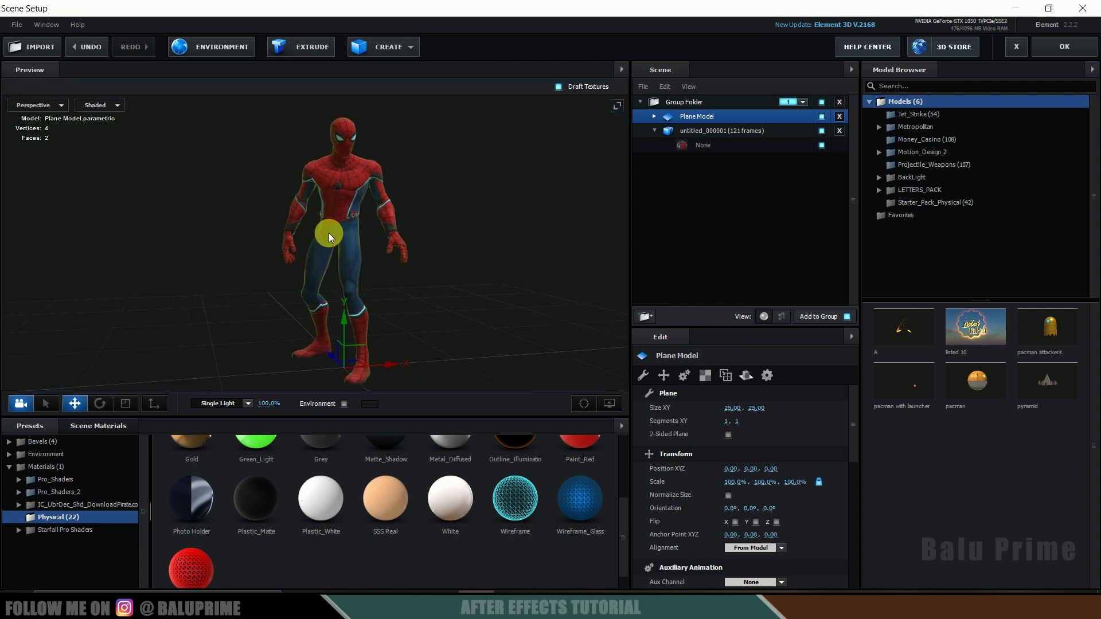
pyautogui.moveTo(420, 273); pyautogui.dragTo(337, 138)
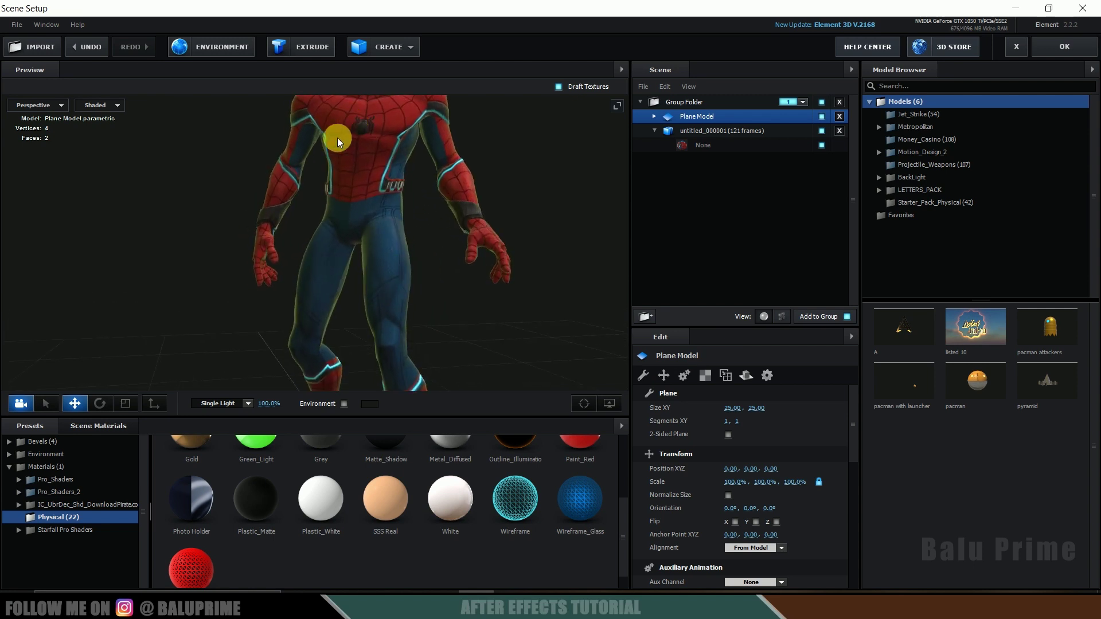
pyautogui.scroll(-5, 486, 218)
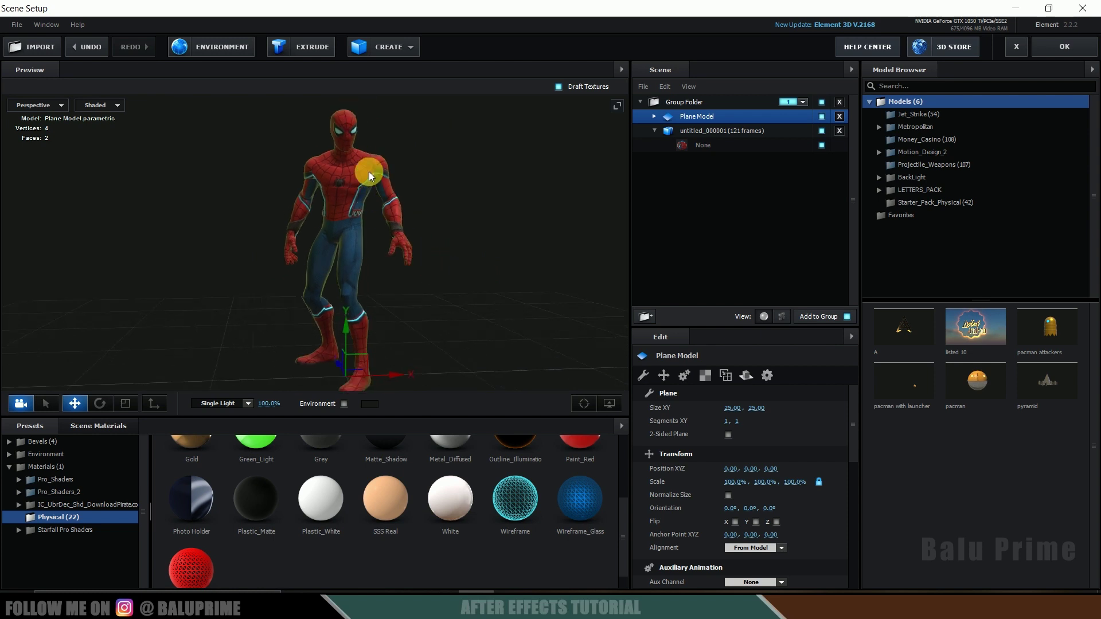
# Set the Glossiness of the character's material to 0% and check the model.
pyautogui.click(707, 145)
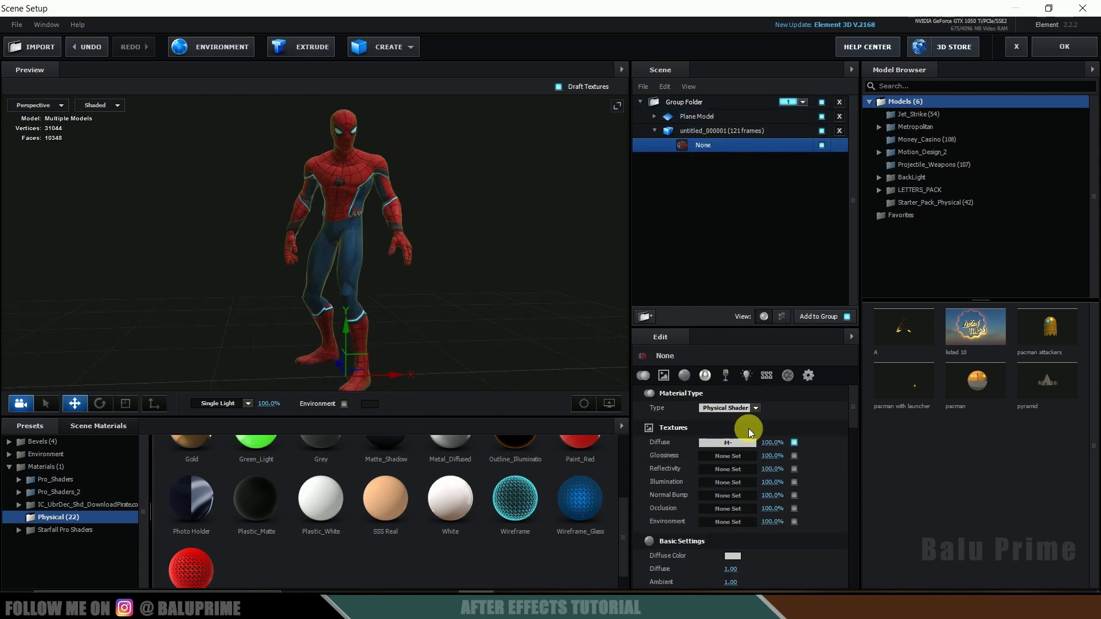
pyautogui.scroll(-3, 813, 503)
pyautogui.moveTo(748, 518); pyautogui.dragTo(463, 508)
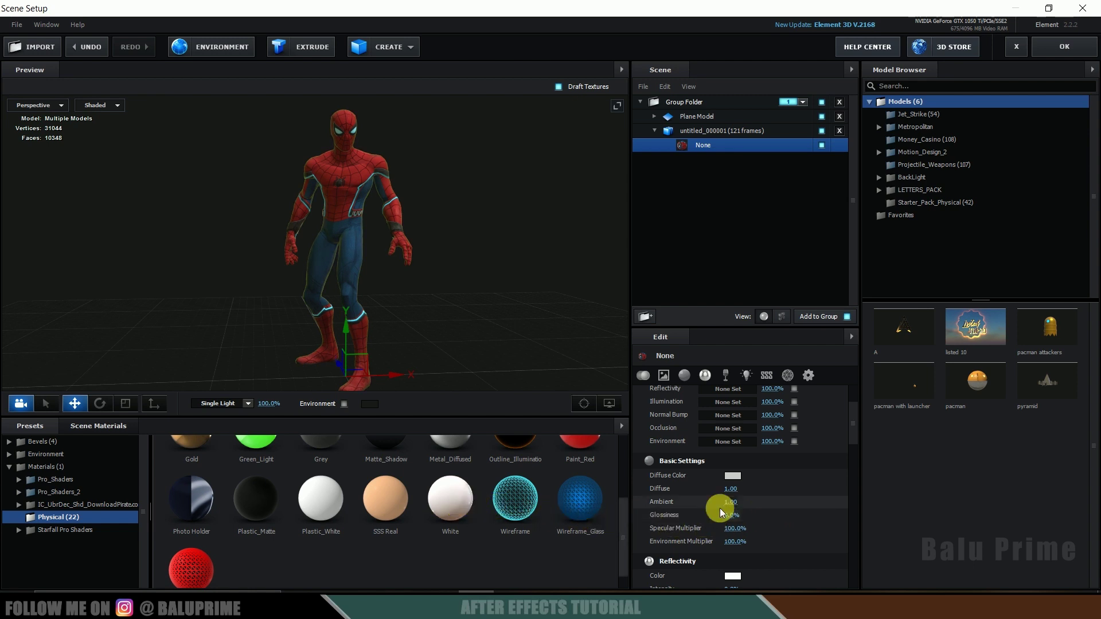
pyautogui.moveTo(730, 512); pyautogui.dragTo(676, 504)
pyautogui.moveTo(507, 266); pyautogui.dragTo(439, 297)
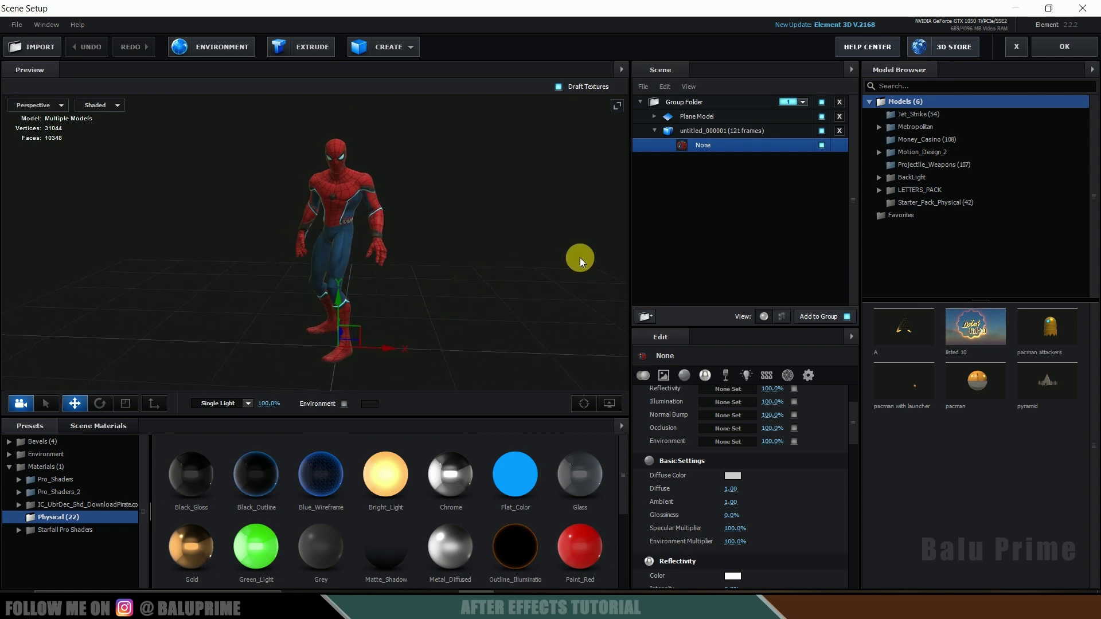
# Accept the Scene Setup, return to the composition and select the "element" layer.
pyautogui.click(696, 102)
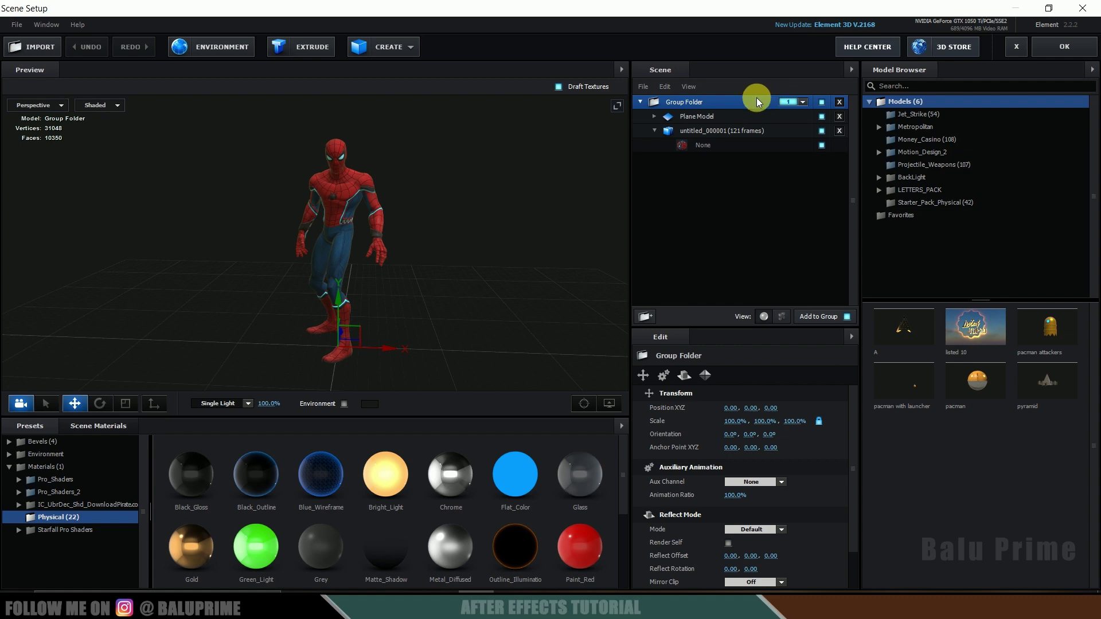
pyautogui.click(1064, 47)
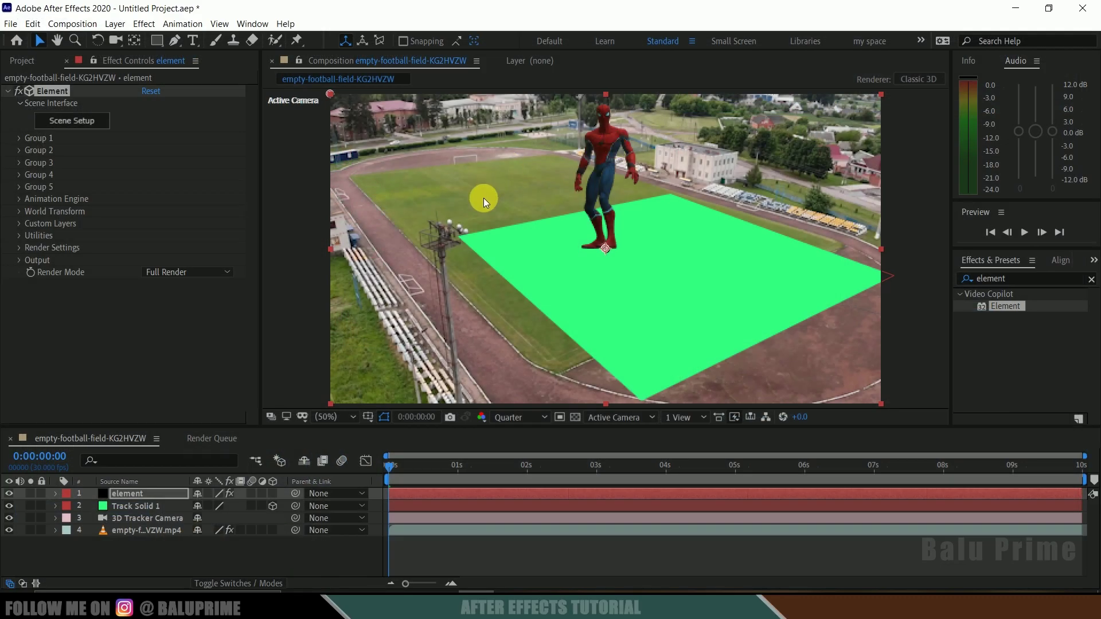
pyautogui.click(130, 494)
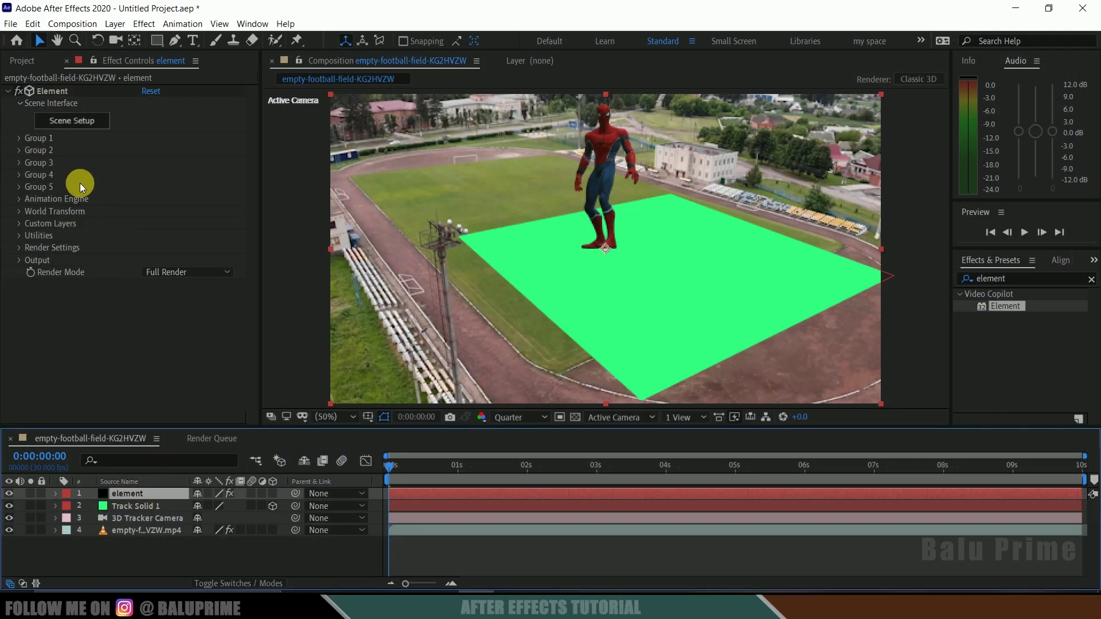
# Create a group null for Group 1 of the Element effect.
pyautogui.click(19, 137)
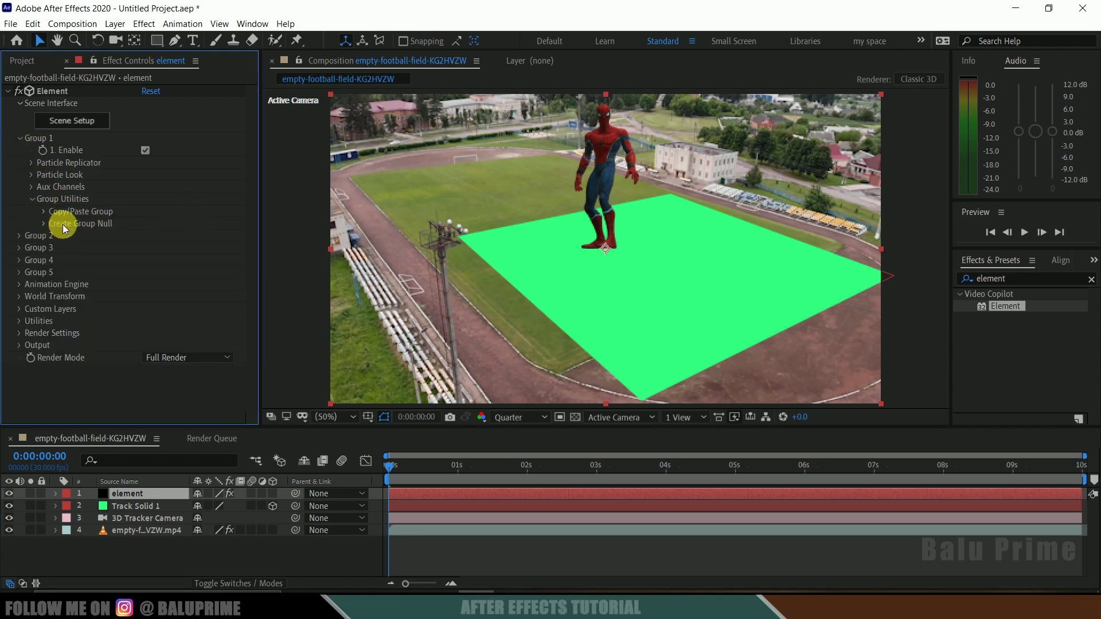
pyautogui.click(44, 224)
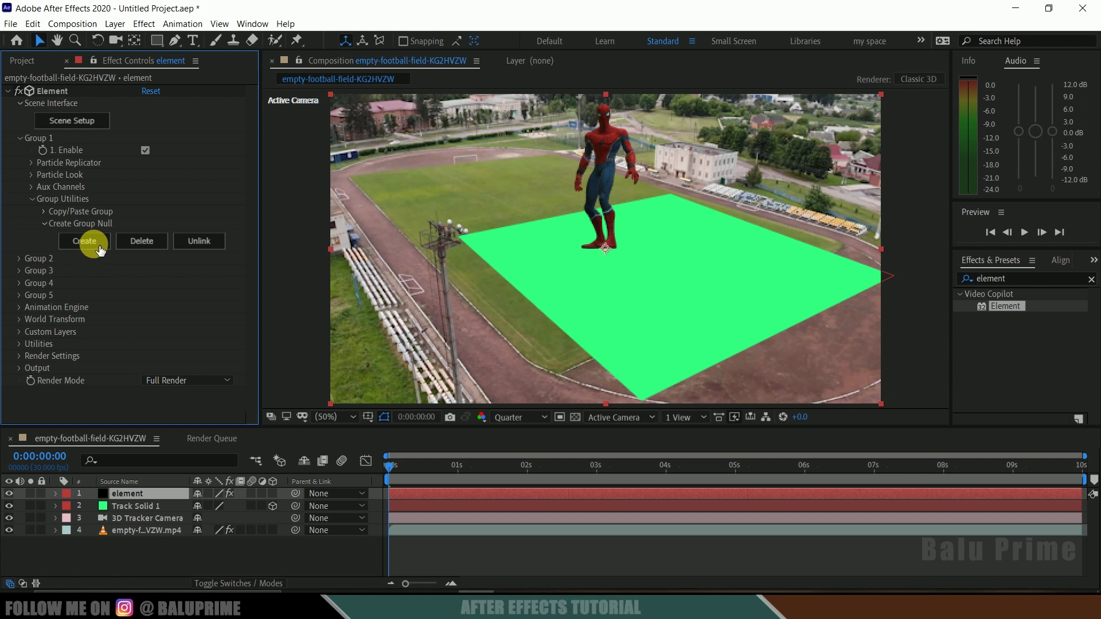
pyautogui.click(86, 242)
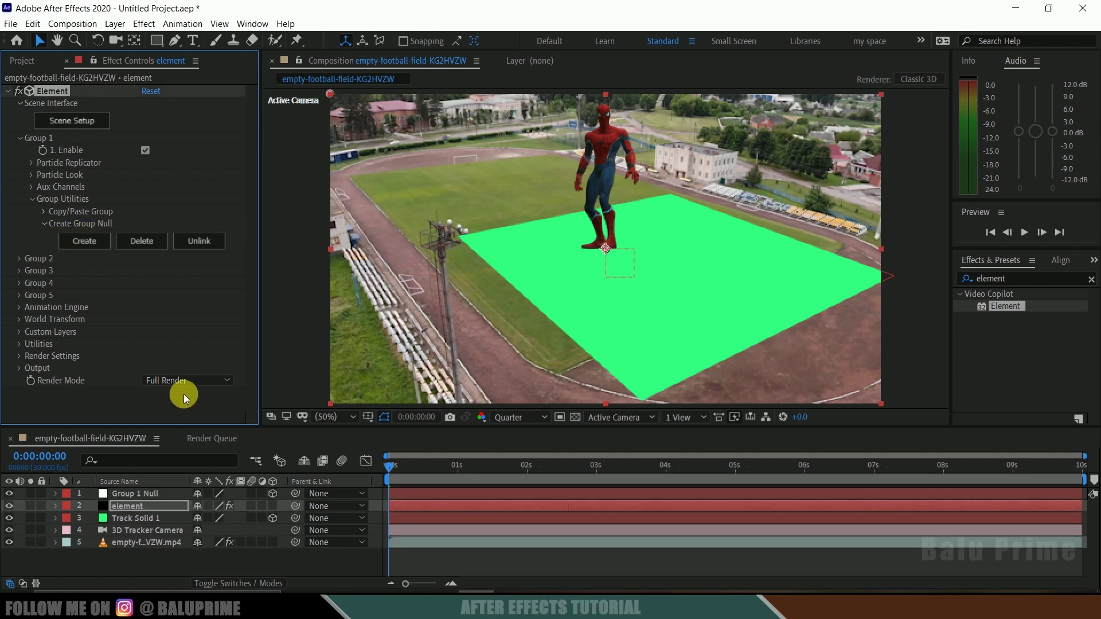
# Copy the Position value of Track Solid 1 and paste it onto the Group 1 Null's Position.
pyautogui.click(140, 519)
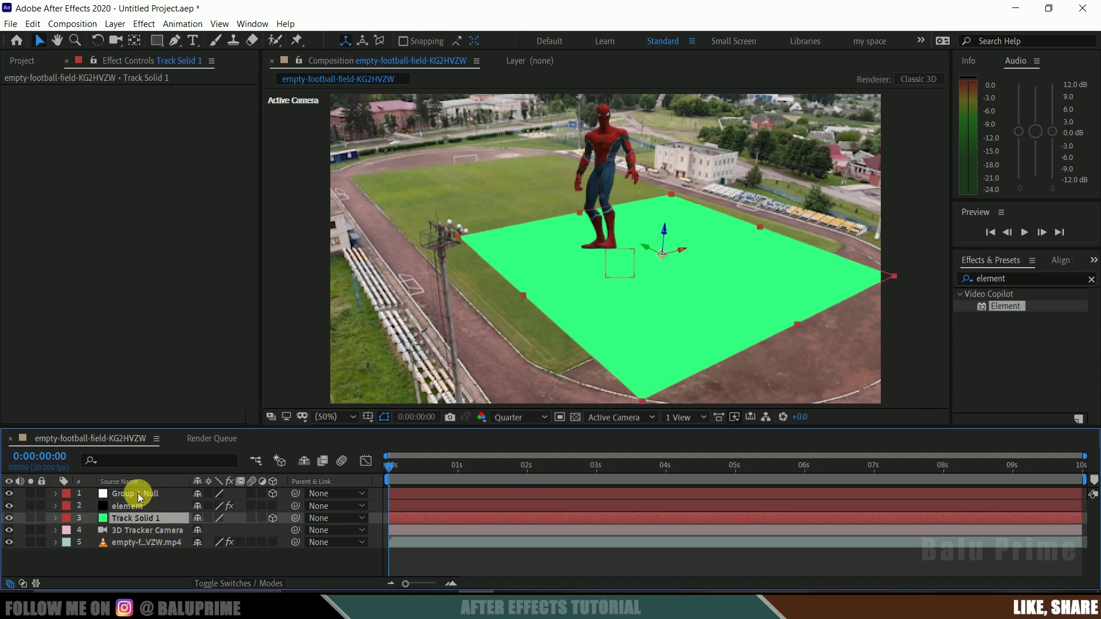
pyautogui.keyDown('ctrl'); pyautogui.click(137, 493); pyautogui.keyUp('ctrl')
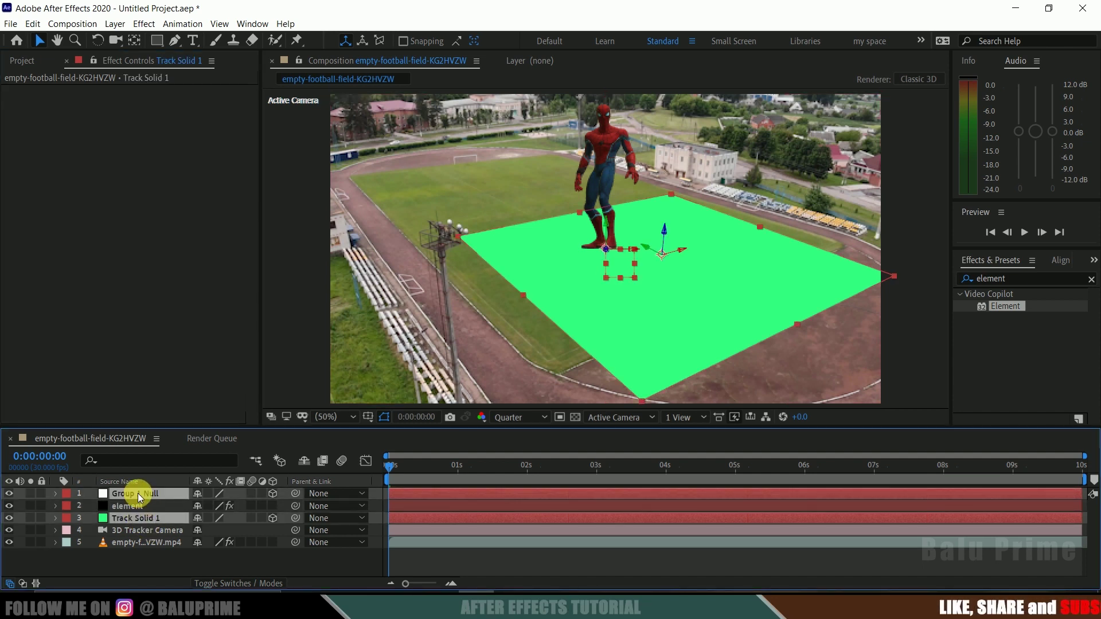
pyautogui.press('p')
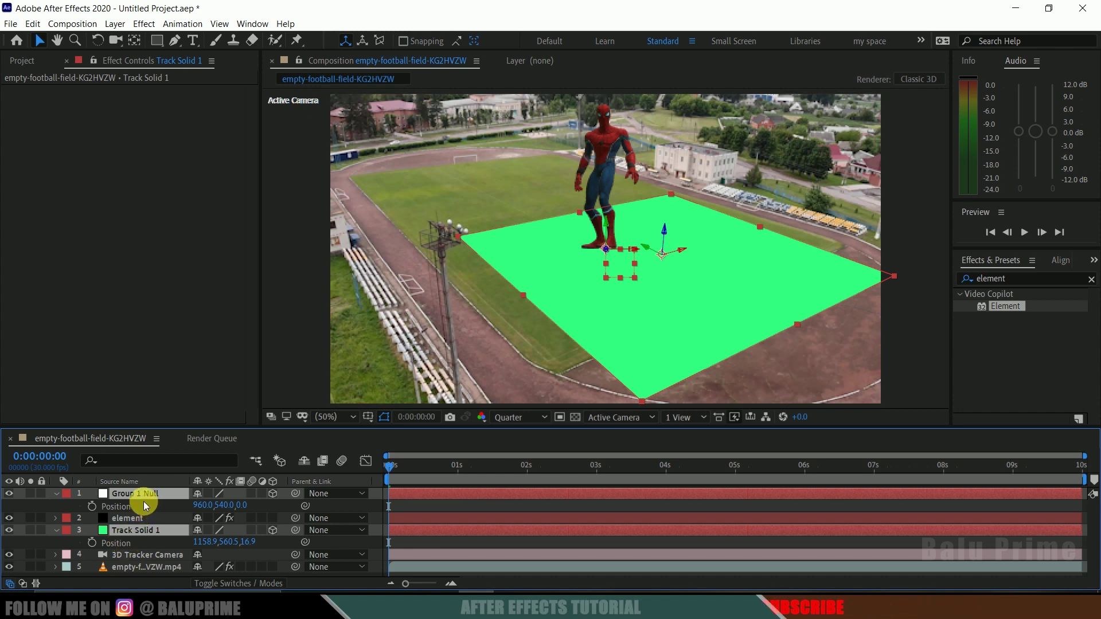
pyautogui.click(127, 530)
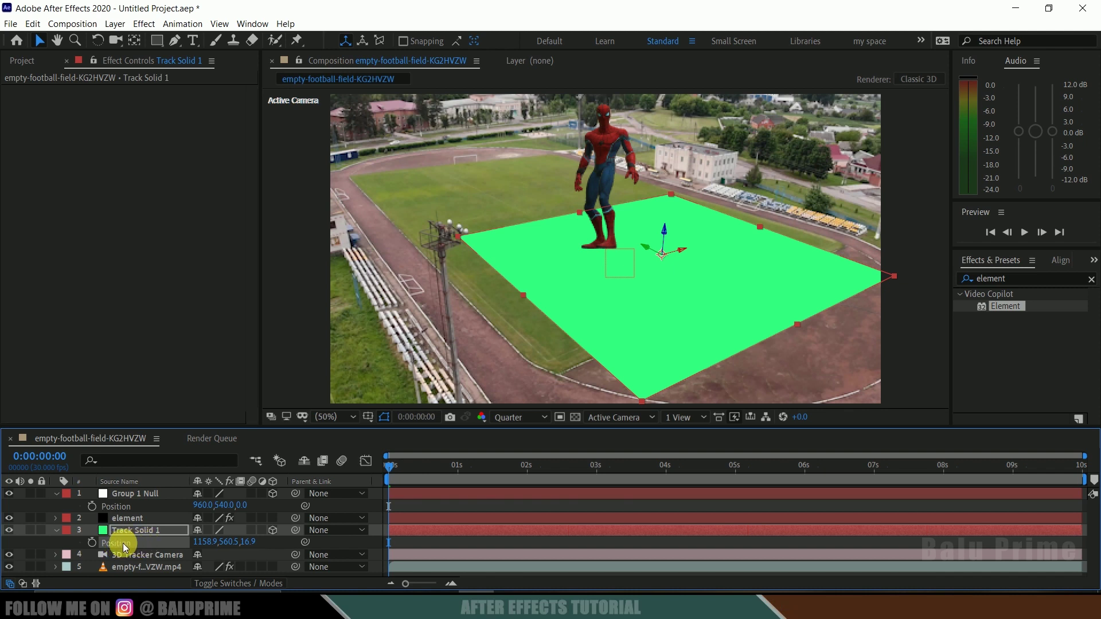
pyautogui.click(33, 23)
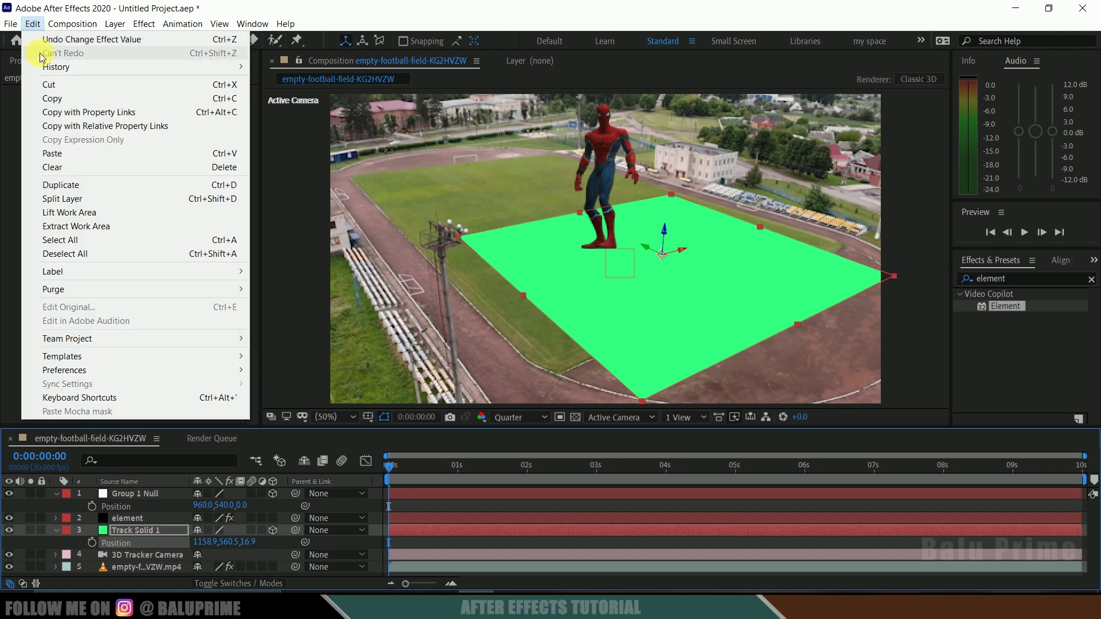
pyautogui.click(55, 100)
pyautogui.click(148, 493)
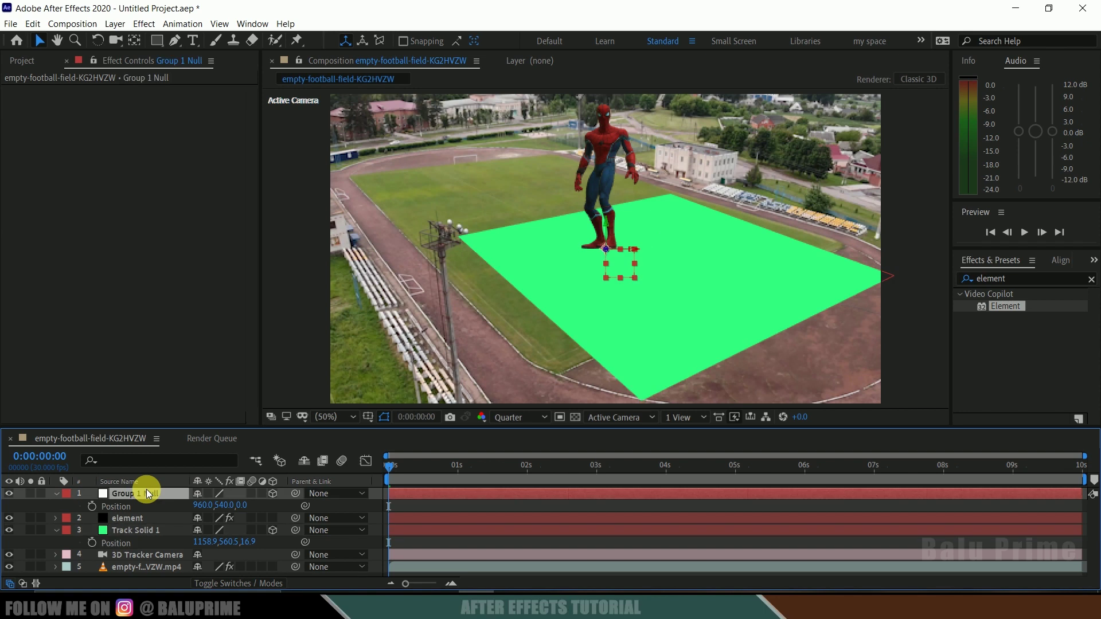
pyautogui.click(118, 506)
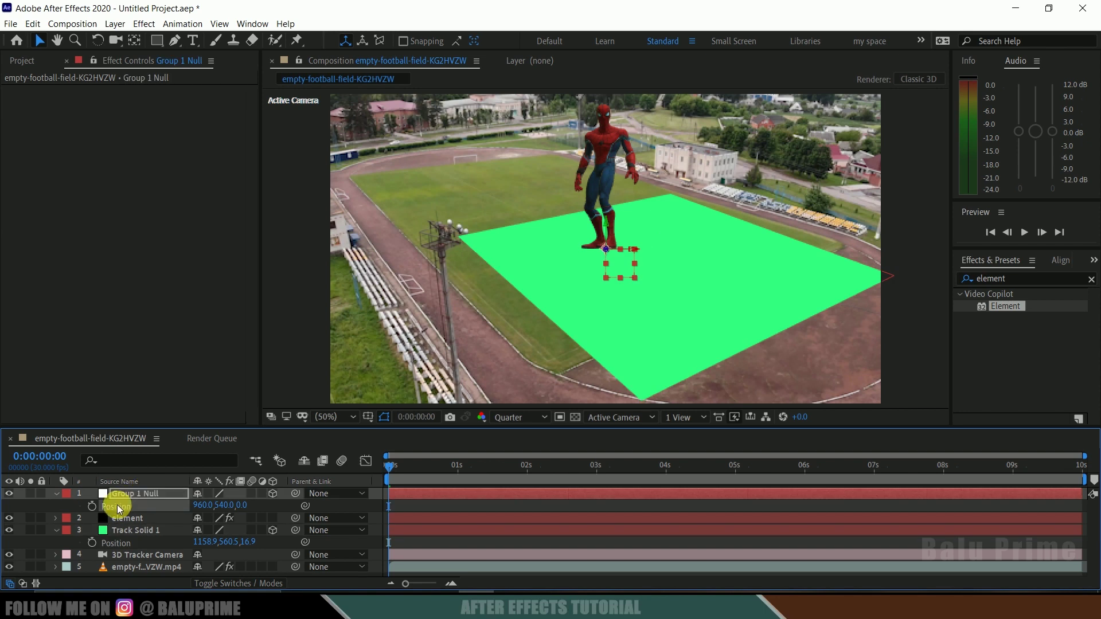
pyautogui.click(37, 27)
pyautogui.click(81, 158)
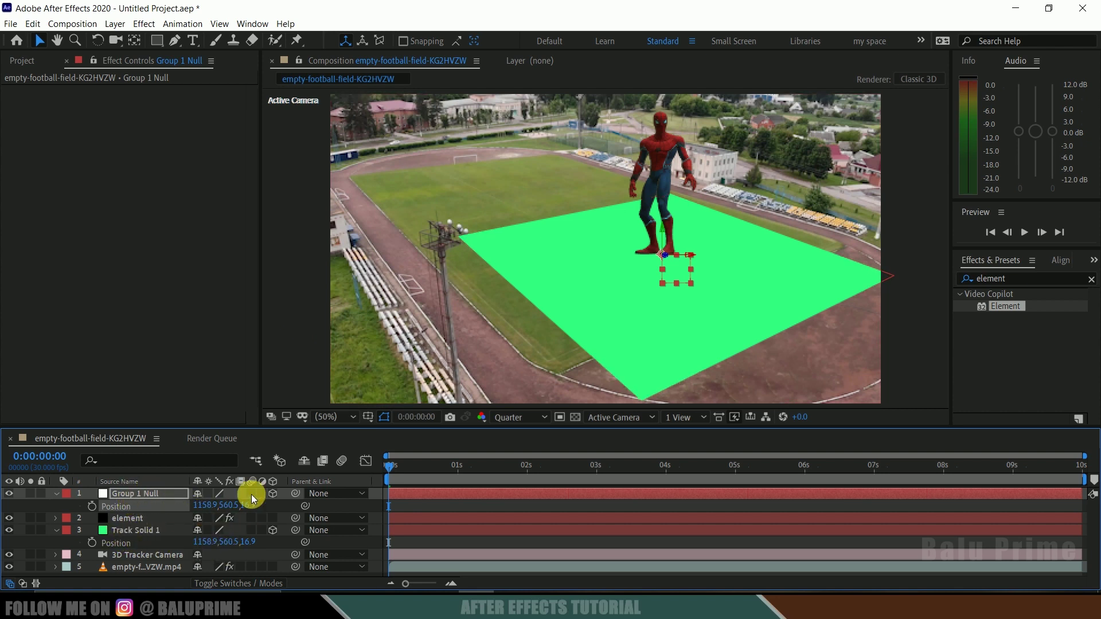
# Hide the Track Solid 1 layer and preview the character in the tracked footage with the element layer selected.
pyautogui.click(101, 531)
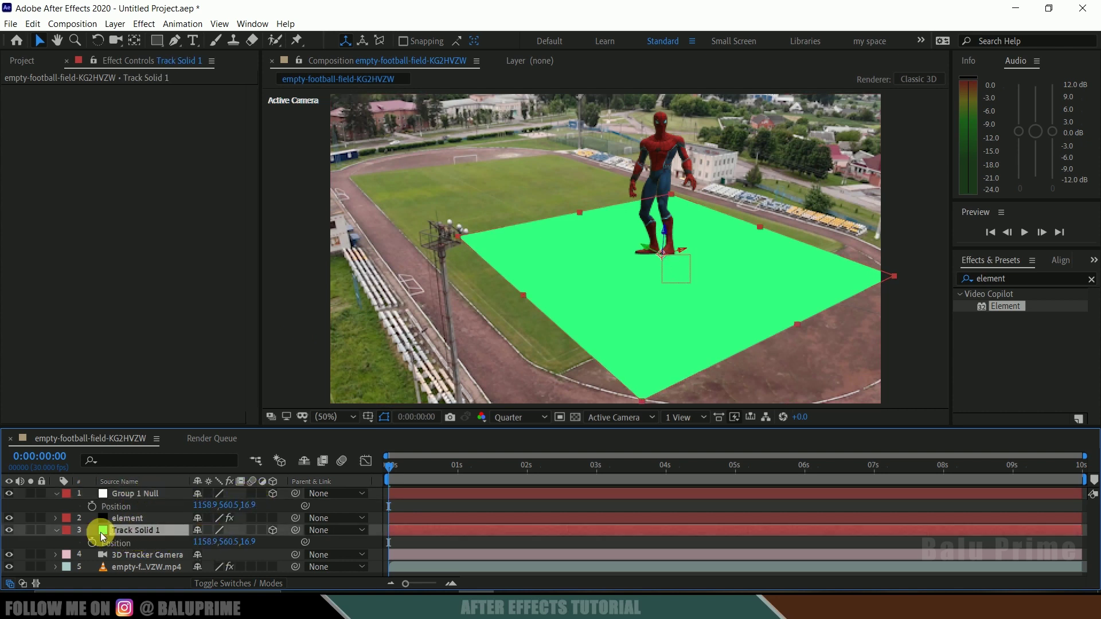
pyautogui.click(9, 530)
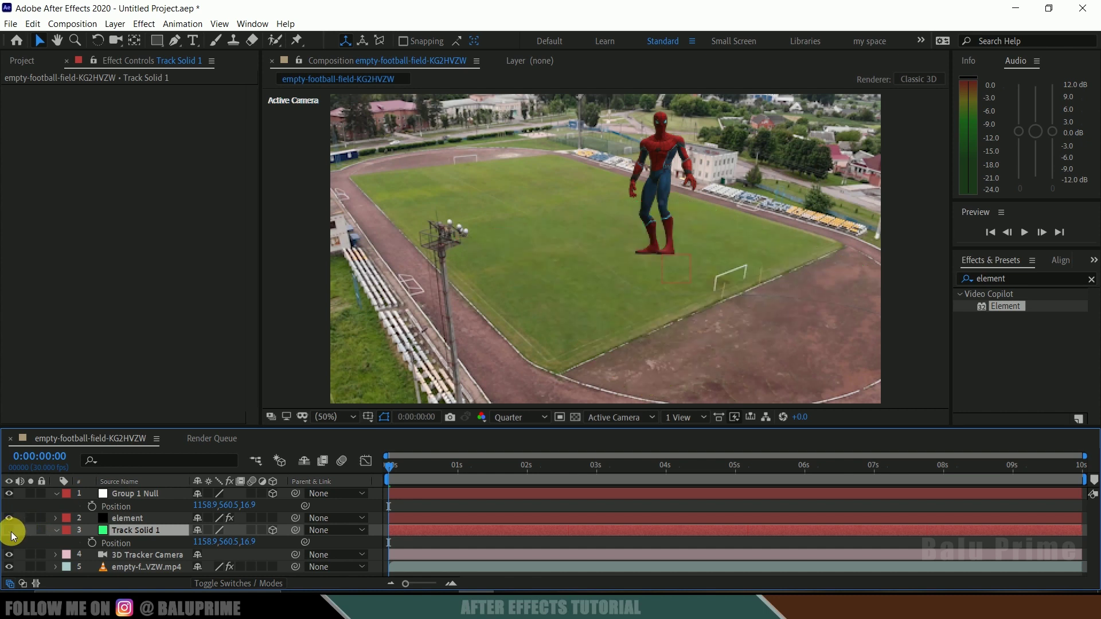
pyautogui.hotkey('ctrl', 'Up')
pyautogui.press('space')
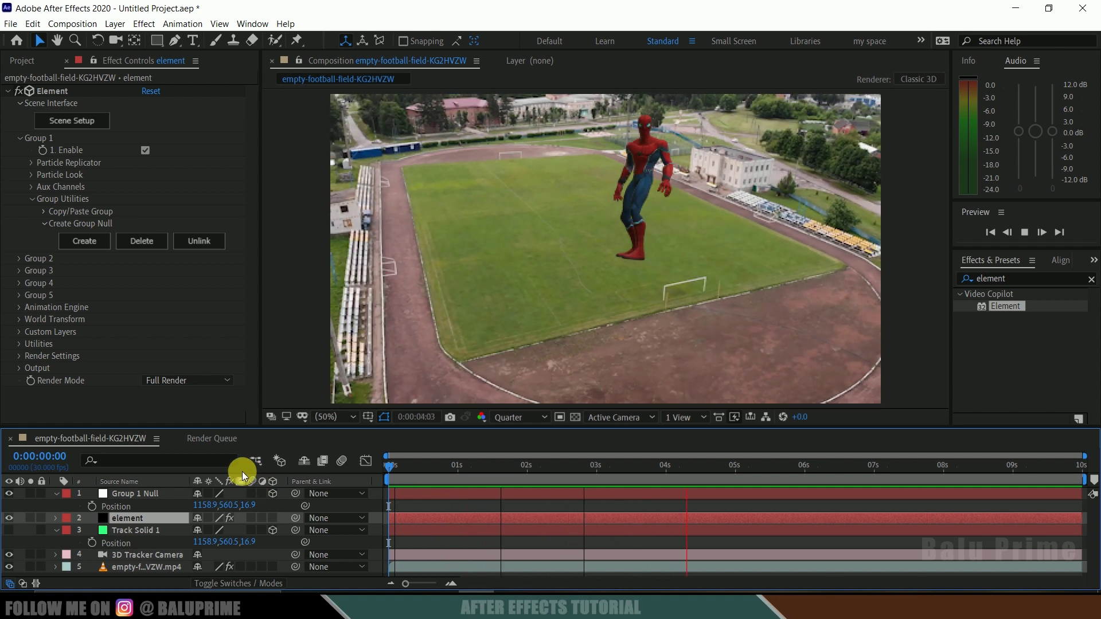
pyautogui.click(393, 473)
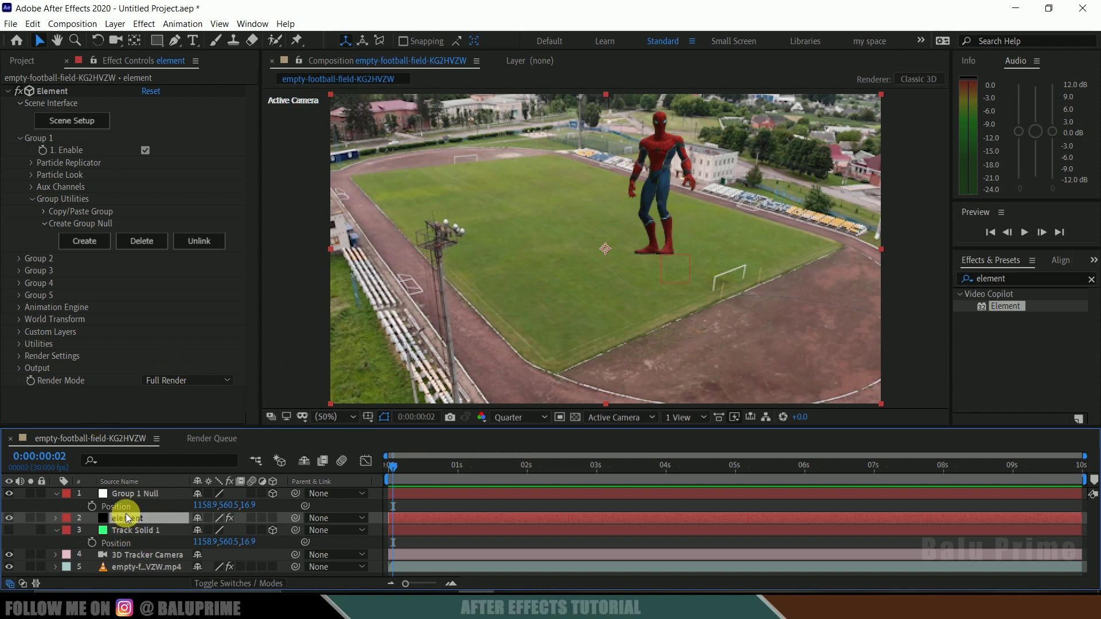
# Set the X Rotation in Group 1's Particle Look to 25°.
pyautogui.click(31, 175)
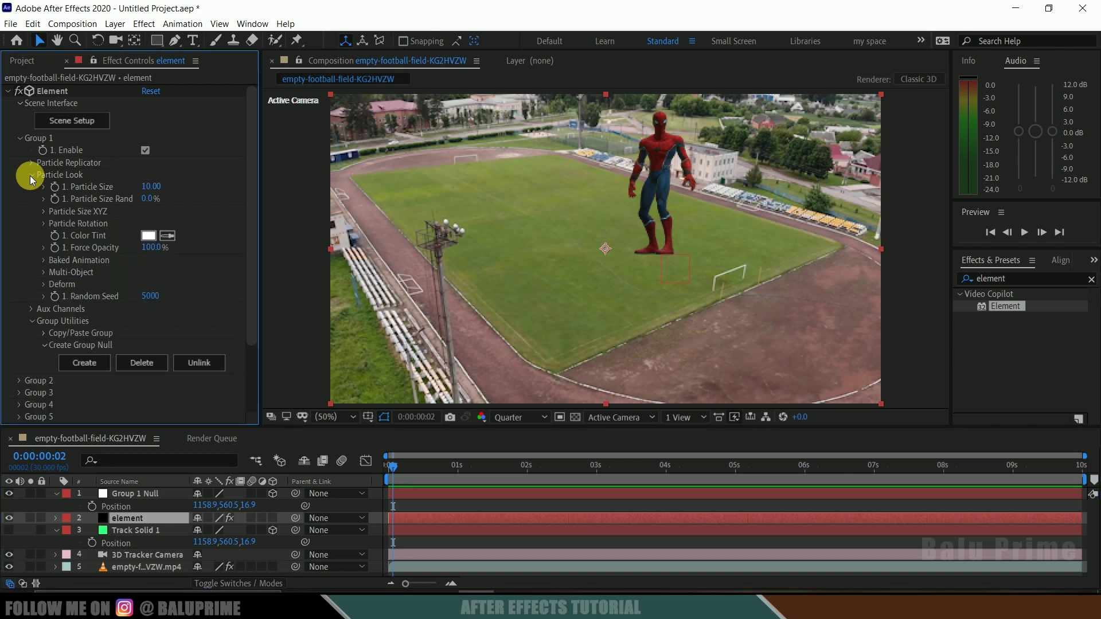
pyautogui.click(45, 224)
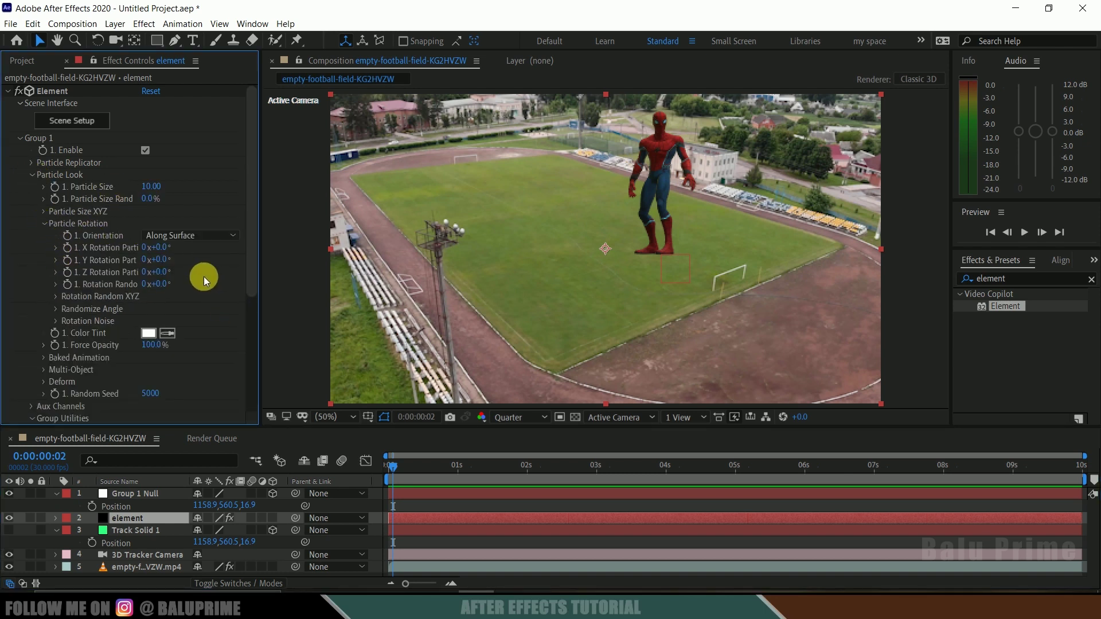
pyautogui.moveTo(159, 247); pyautogui.dragTo(167, 254)
pyautogui.click(168, 256)
pyautogui.write('25')
pyautogui.press('Return')
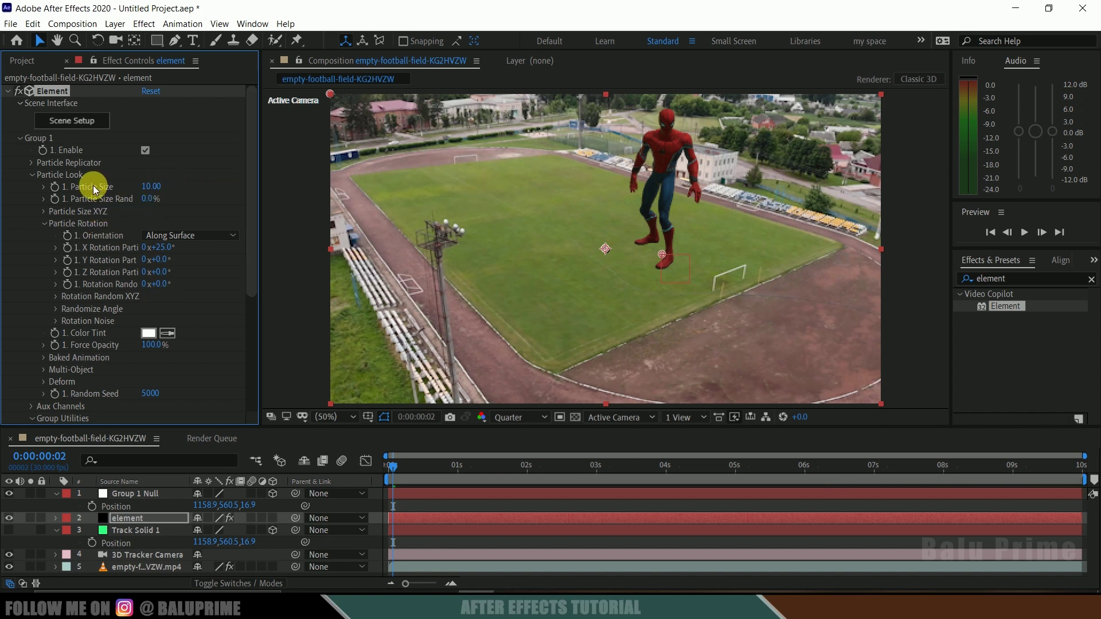
# Try Particle Size values of 11 and 8 for Group 1, and return it to 10.
pyautogui.click(158, 196)
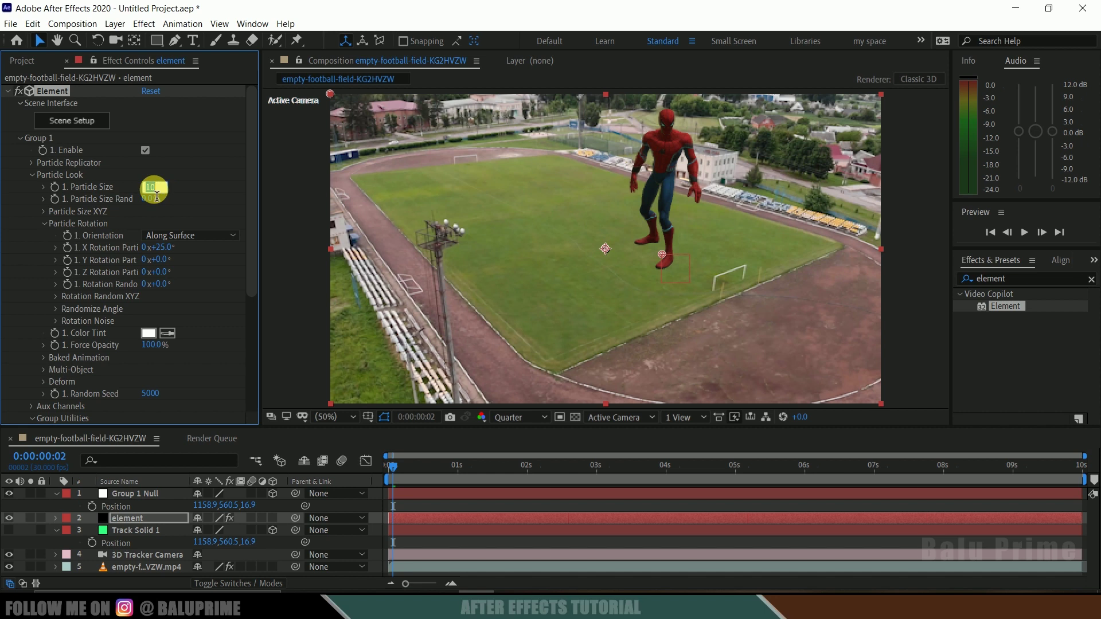
pyautogui.write('11')
pyautogui.press('Return')
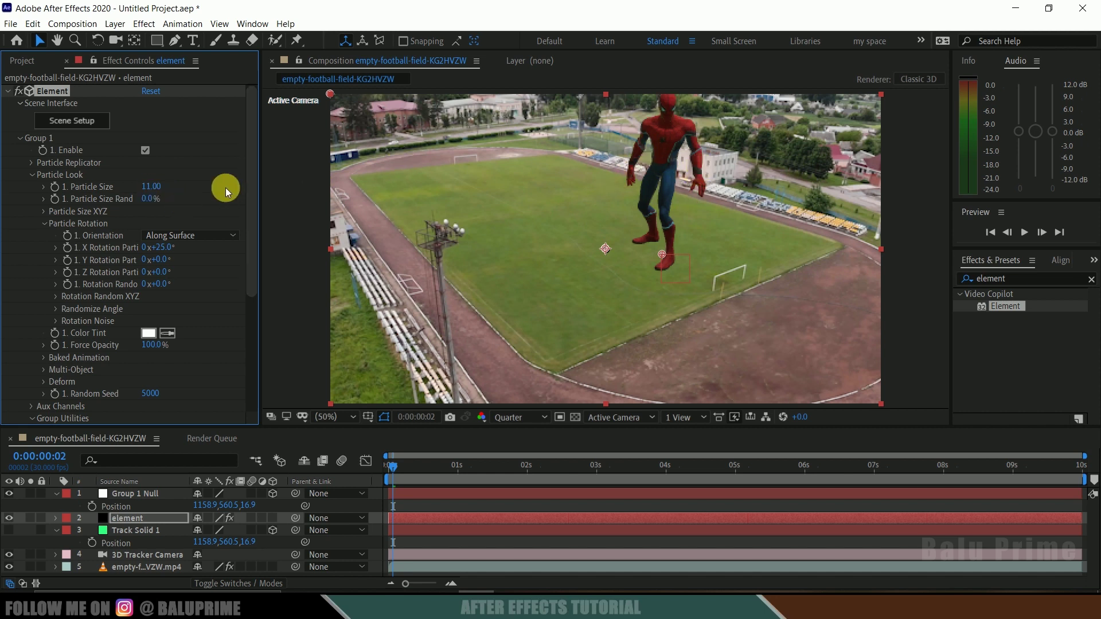
pyautogui.click(152, 187)
pyautogui.write('8')
pyautogui.press('Return')
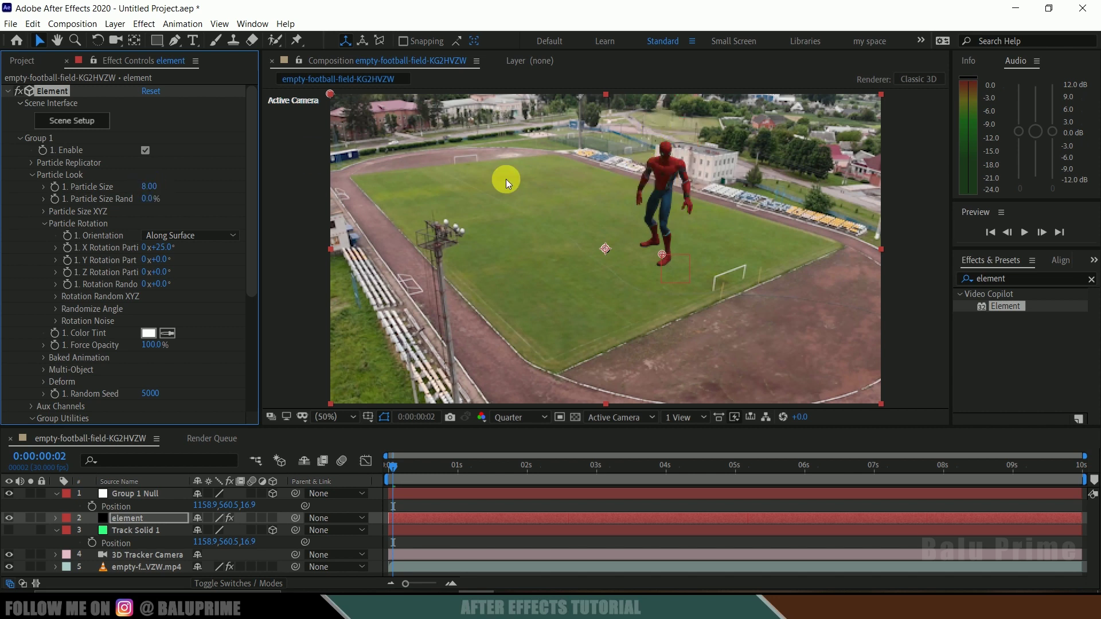
pyautogui.click(154, 191)
pyautogui.press('Return')
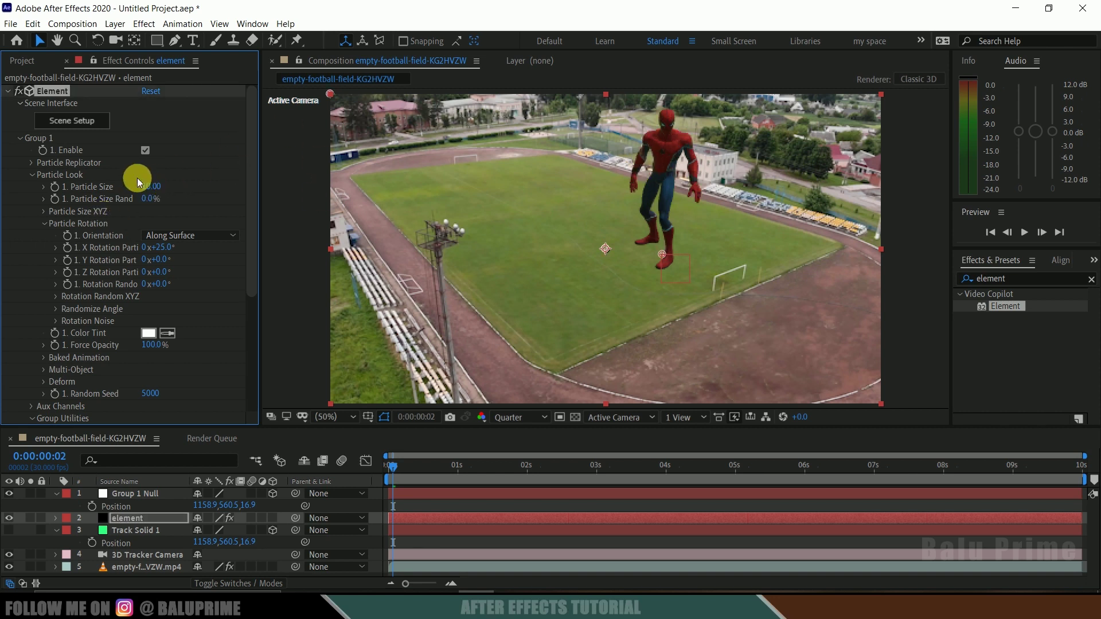
# Preview the character's motion and, with the playhead at 0:00:01:04, add an Ambient light above the Group 1 Null.
pyautogui.press('space')
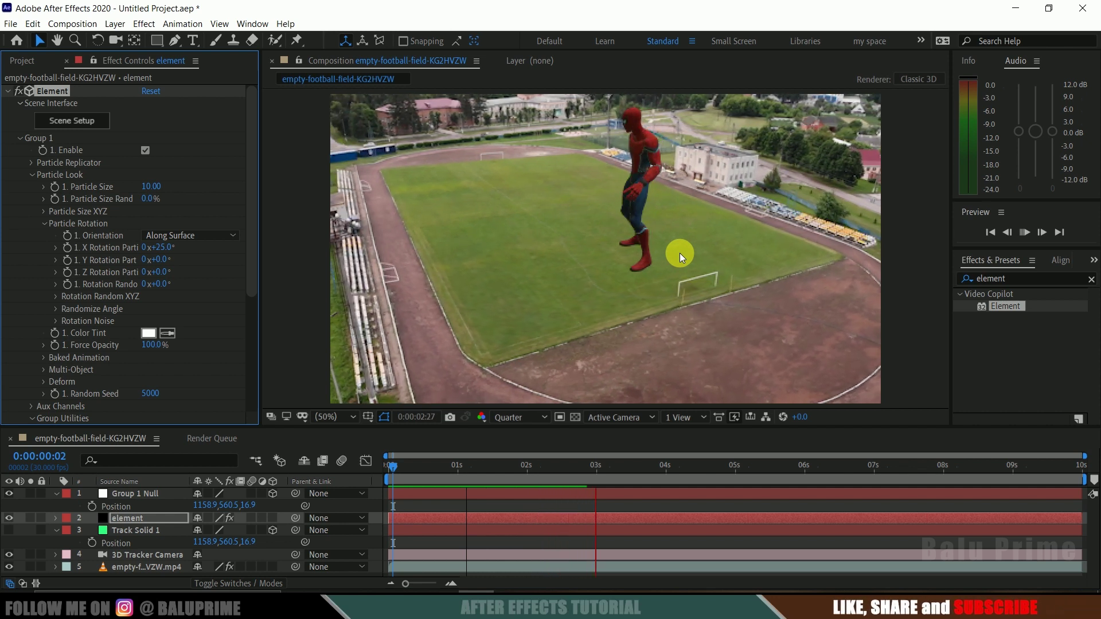
pyautogui.moveTo(431, 456); pyautogui.dragTo(468, 464)
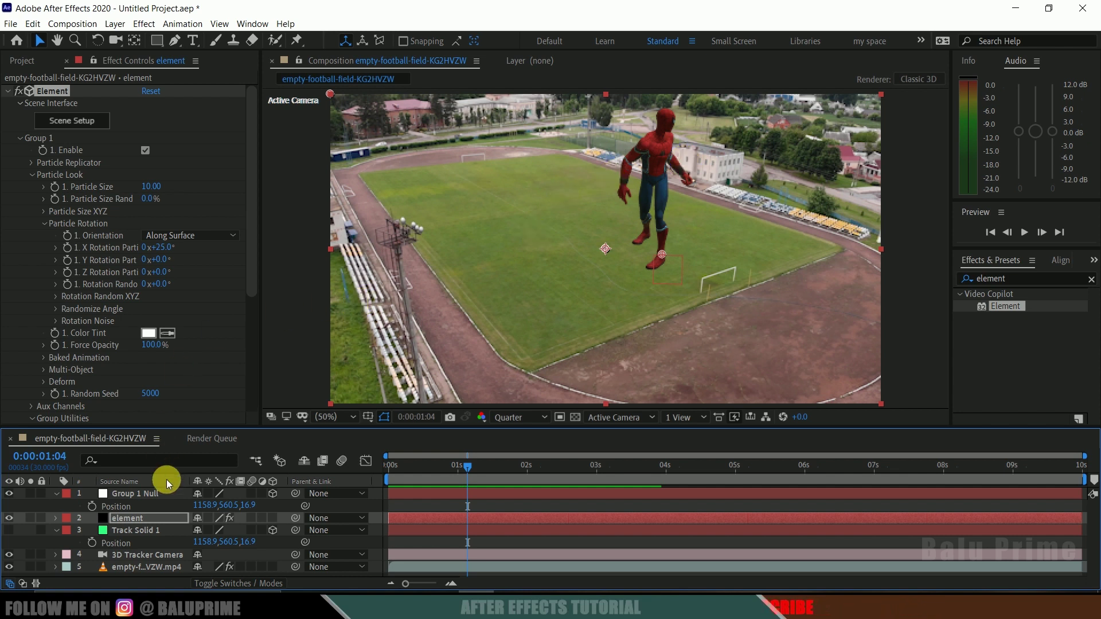
pyautogui.click(141, 494)
pyautogui.click(114, 23)
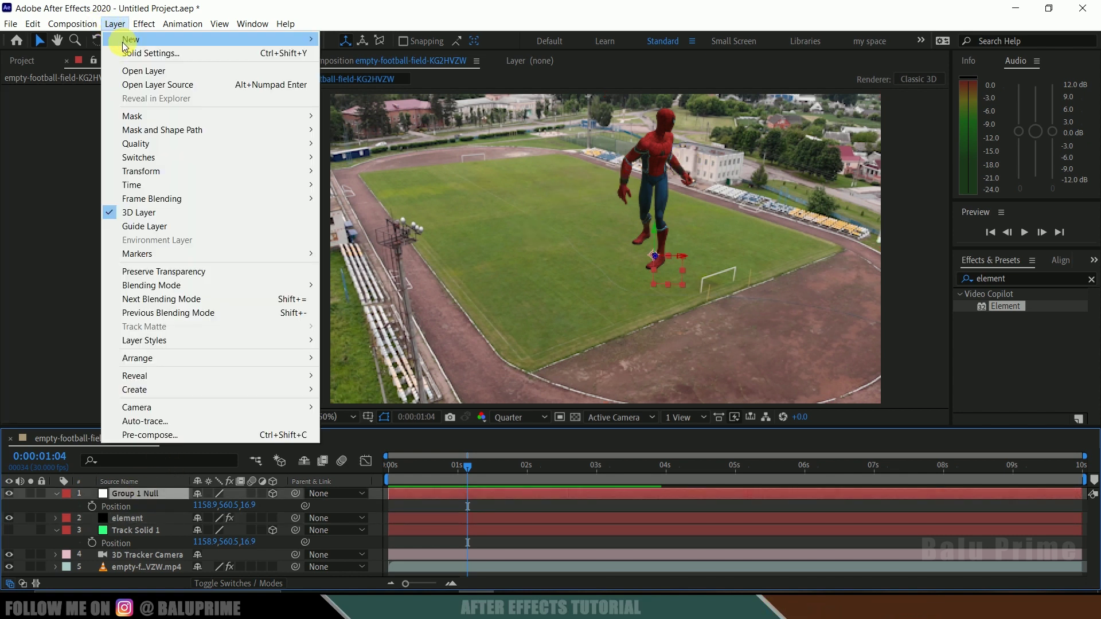
pyautogui.moveTo(200, 39)
pyautogui.click(352, 67)
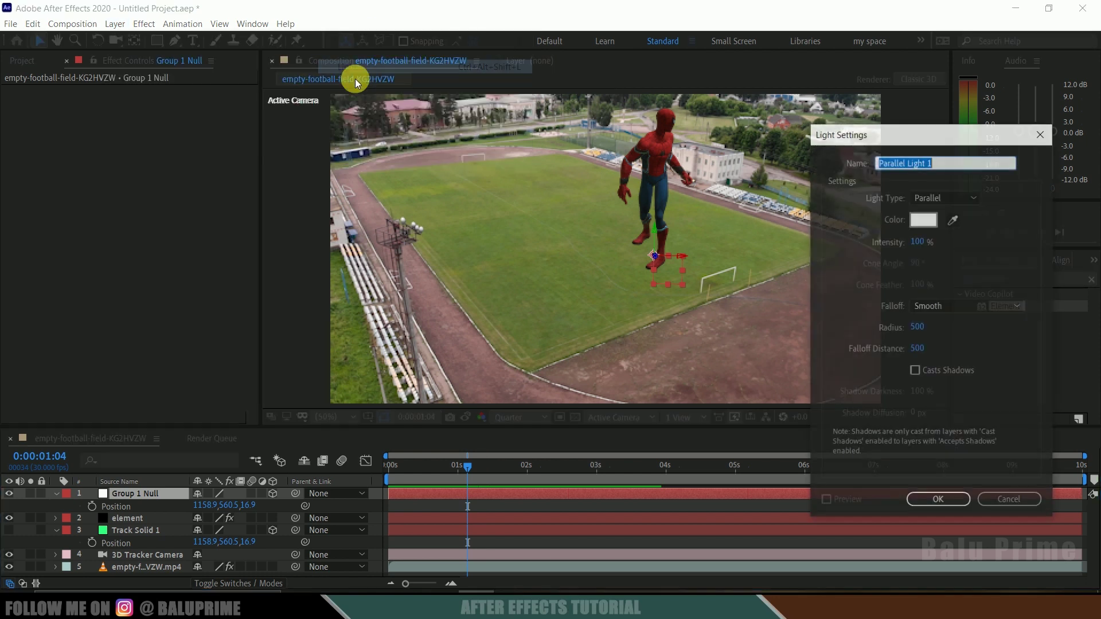
pyautogui.click(944, 196)
pyautogui.click(949, 259)
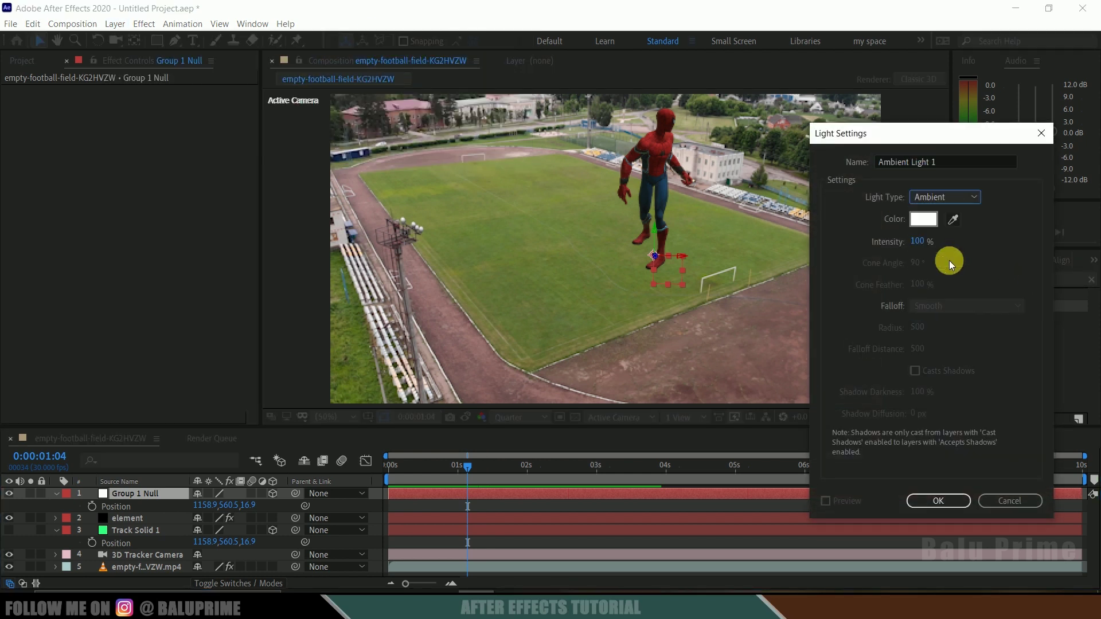
pyautogui.click(941, 501)
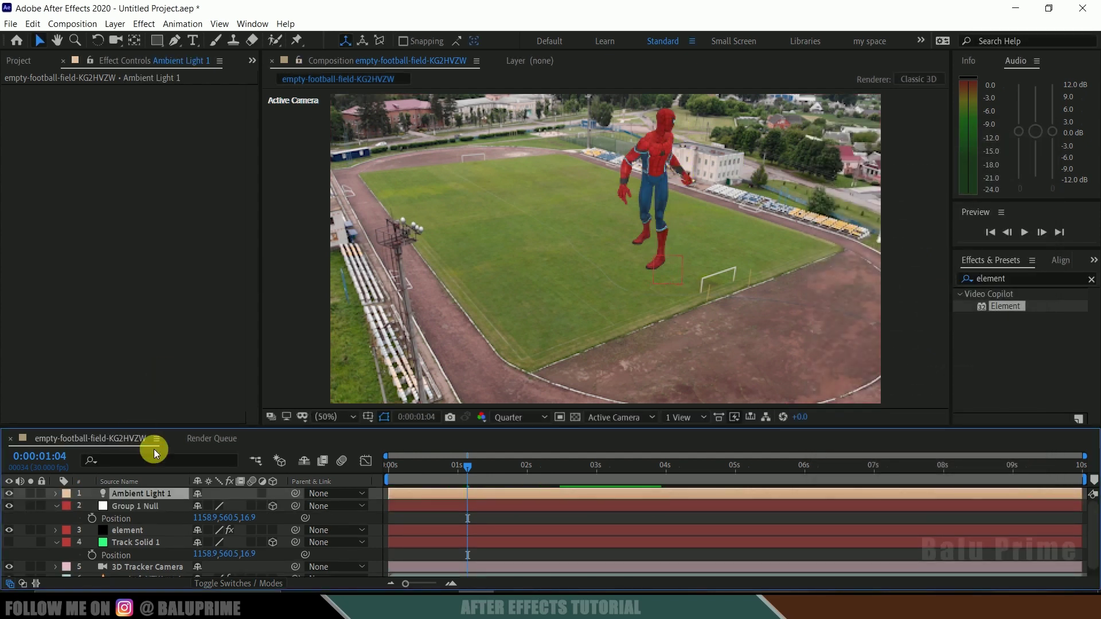
# Try an intensity of 50% on the ambient light and settle on 75%.
pyautogui.click(56, 493)
pyautogui.click(68, 507)
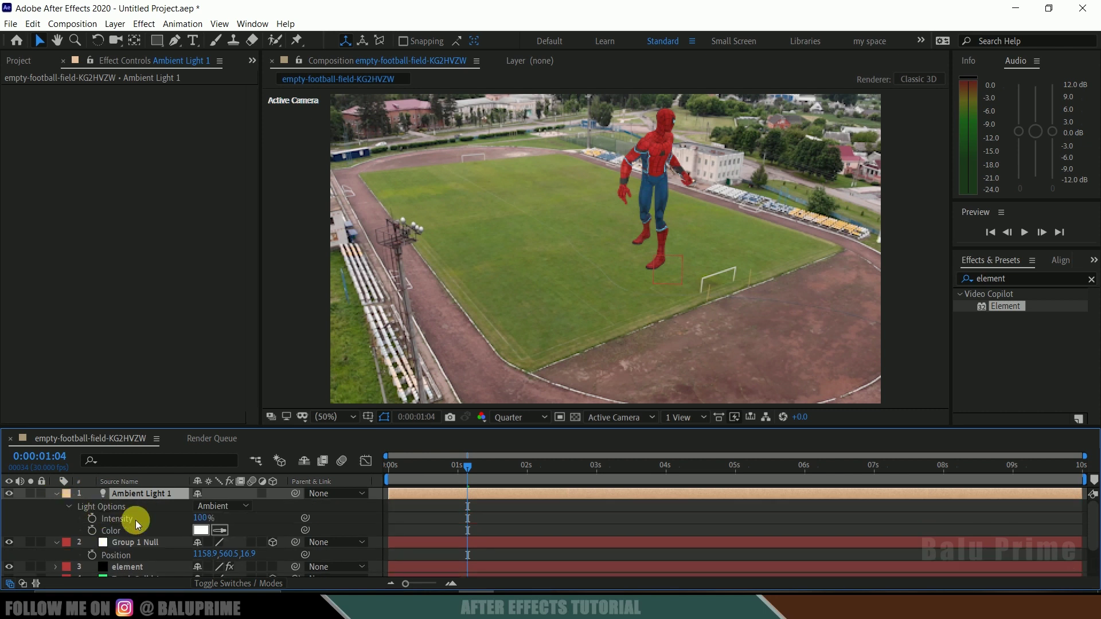
pyautogui.write('50')
pyautogui.press('Return')
pyautogui.click(202, 523)
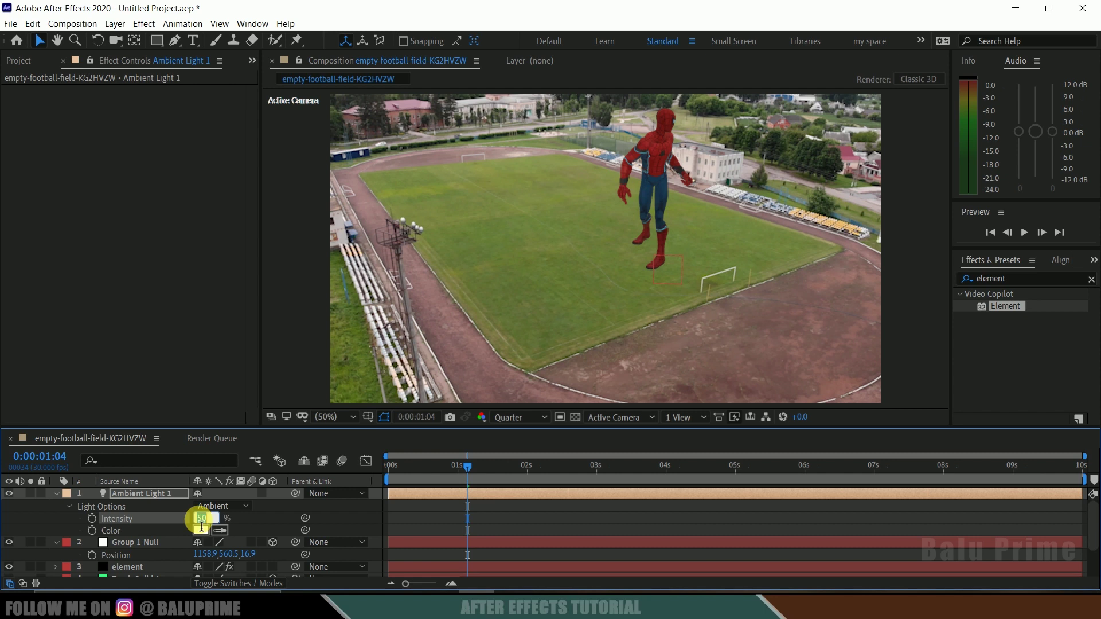
pyautogui.write('75')
pyautogui.press('Return')
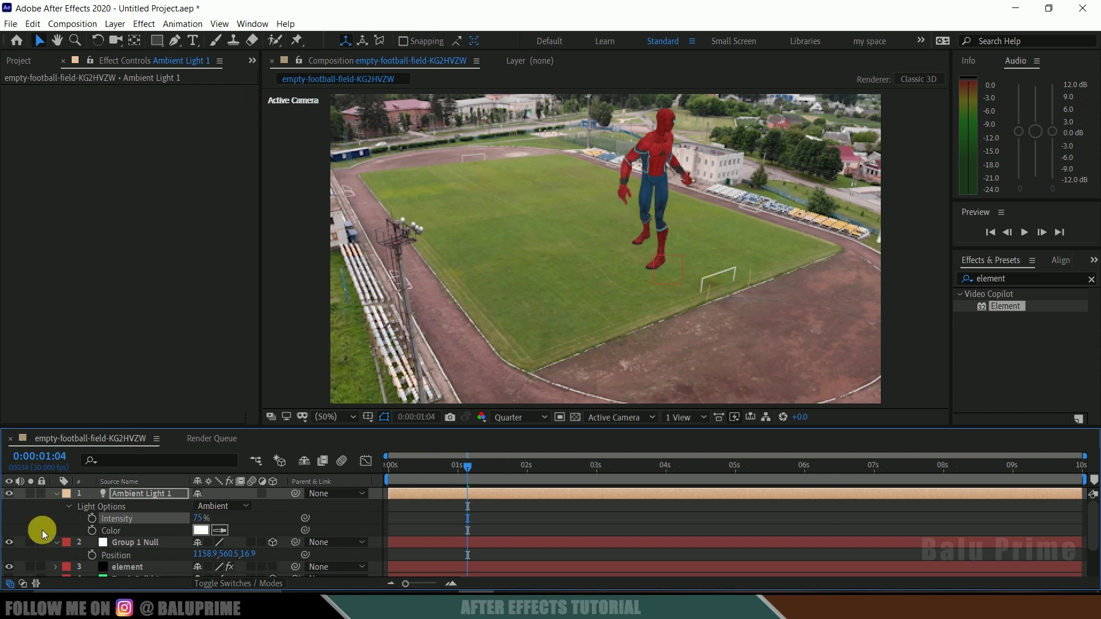
pyautogui.click(57, 494)
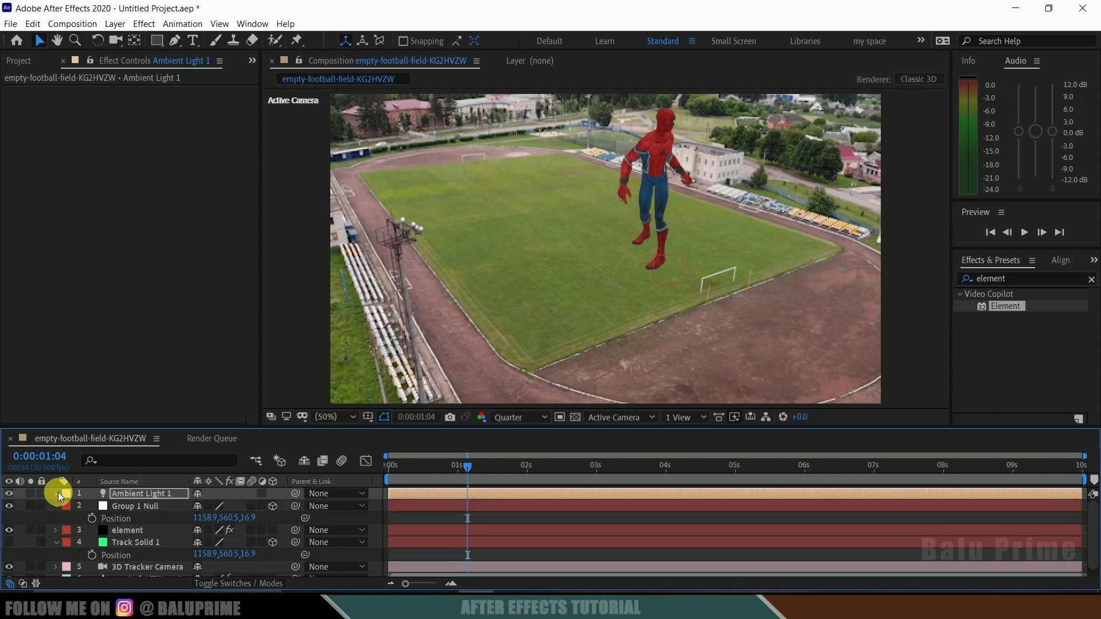
# Enable Ambient Occlusion in the Render Settings of the element layer's Element effect.
pyautogui.click(136, 530)
pyautogui.scroll(-5, 79, 289)
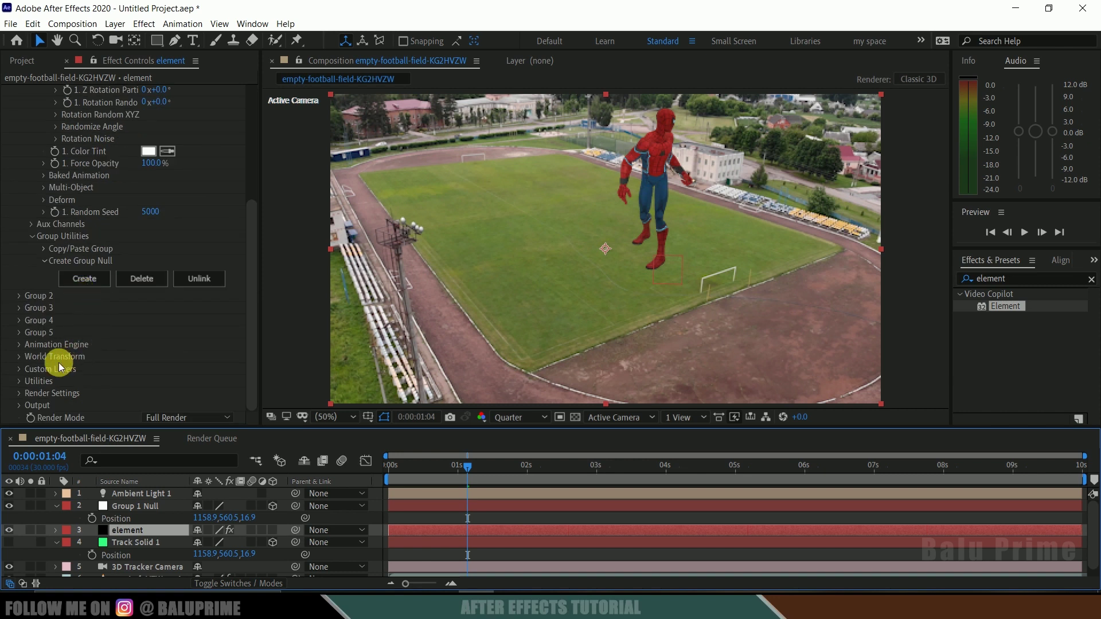
pyautogui.click(18, 393)
pyautogui.scroll(-5, 17, 396)
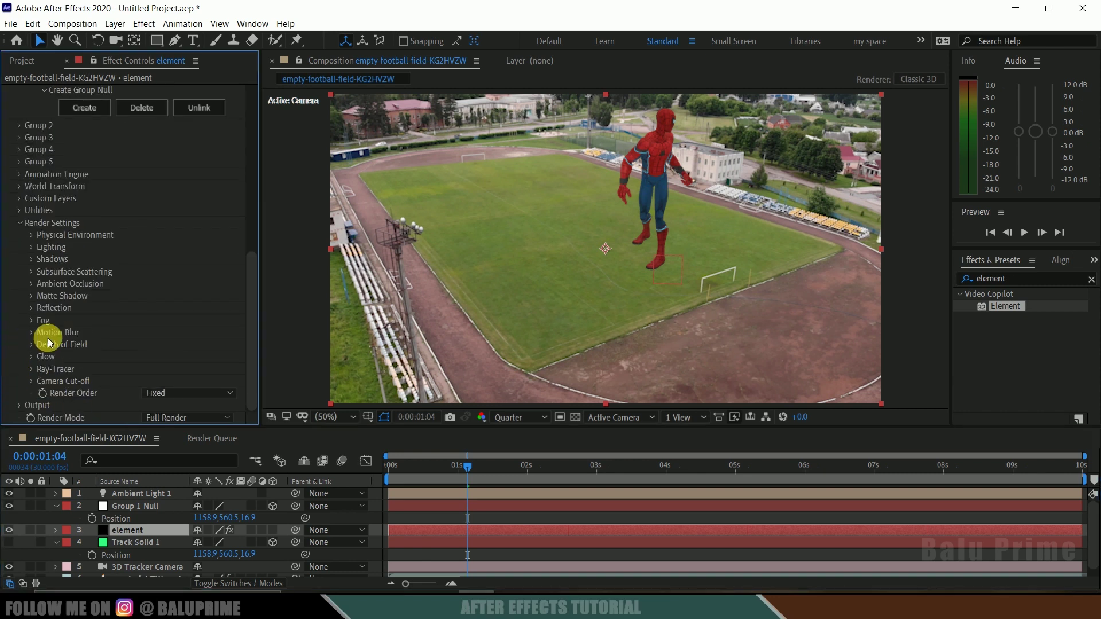
pyautogui.click(32, 283)
pyautogui.scroll(-1, 43, 295)
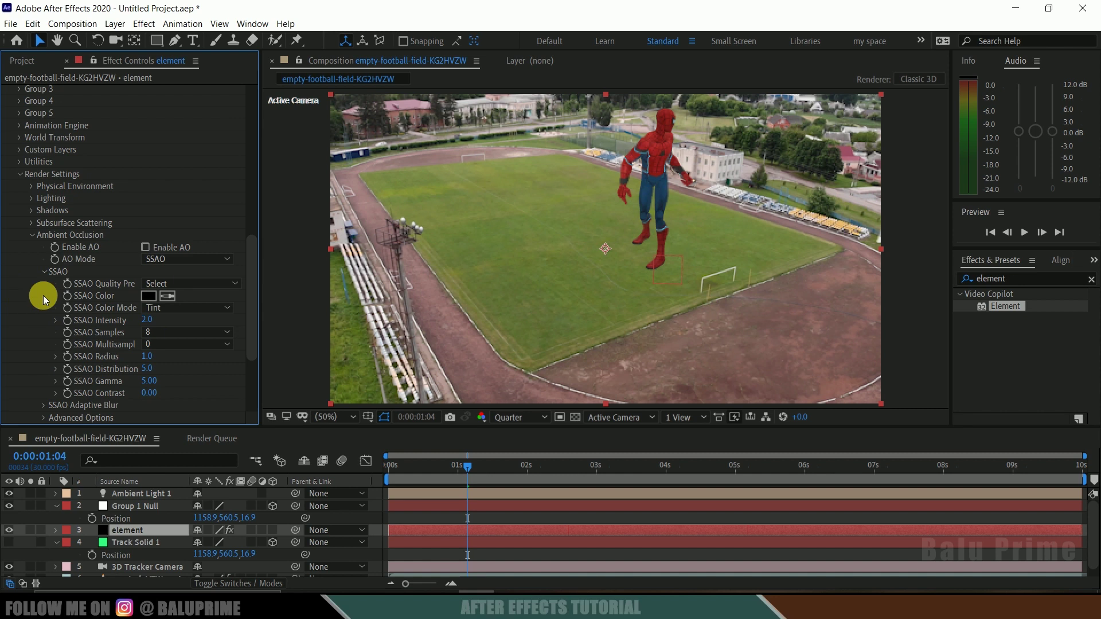
pyautogui.click(144, 247)
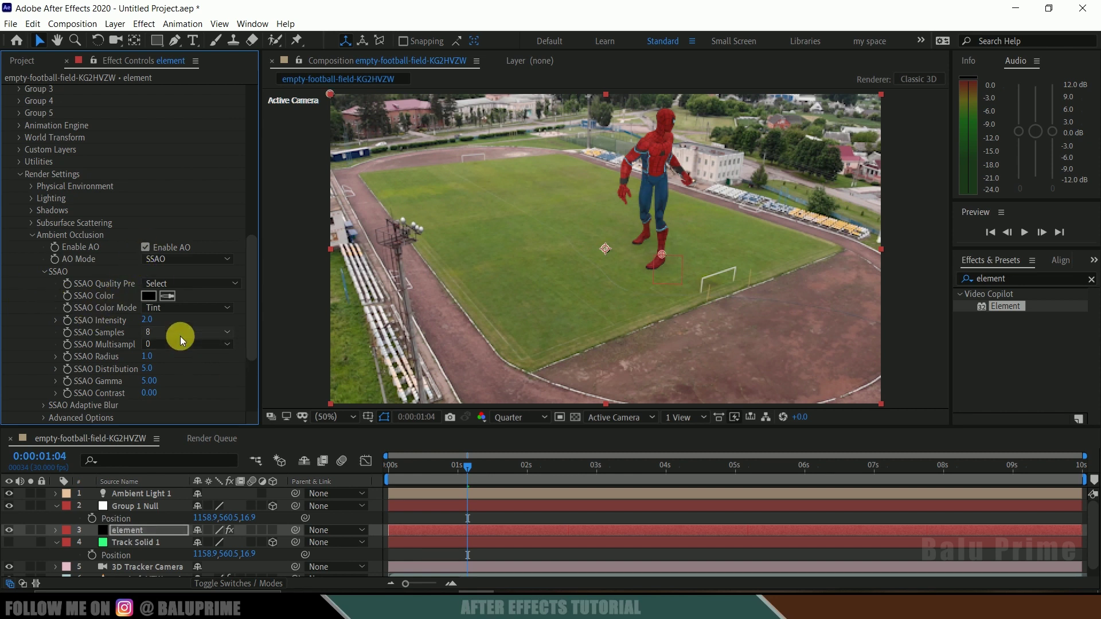
# Set the SSAO Intensity to 6 and the SSAO Samples to 32, and preview the result.
pyautogui.write('6')
pyautogui.press('Return')
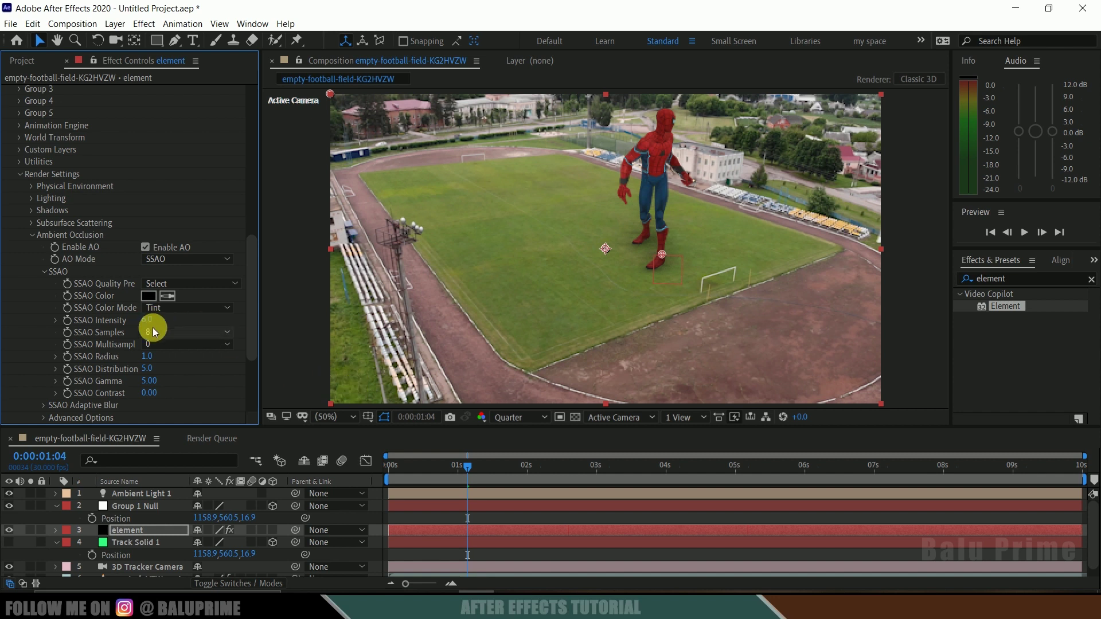
pyautogui.click(154, 330)
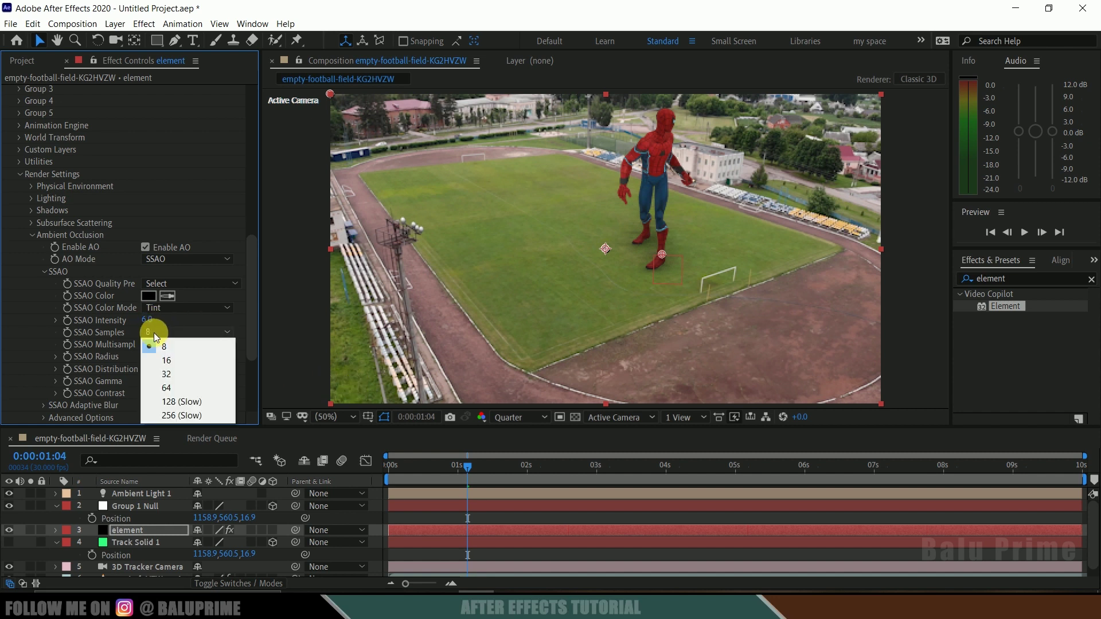
pyautogui.click(180, 375)
pyautogui.press('space')
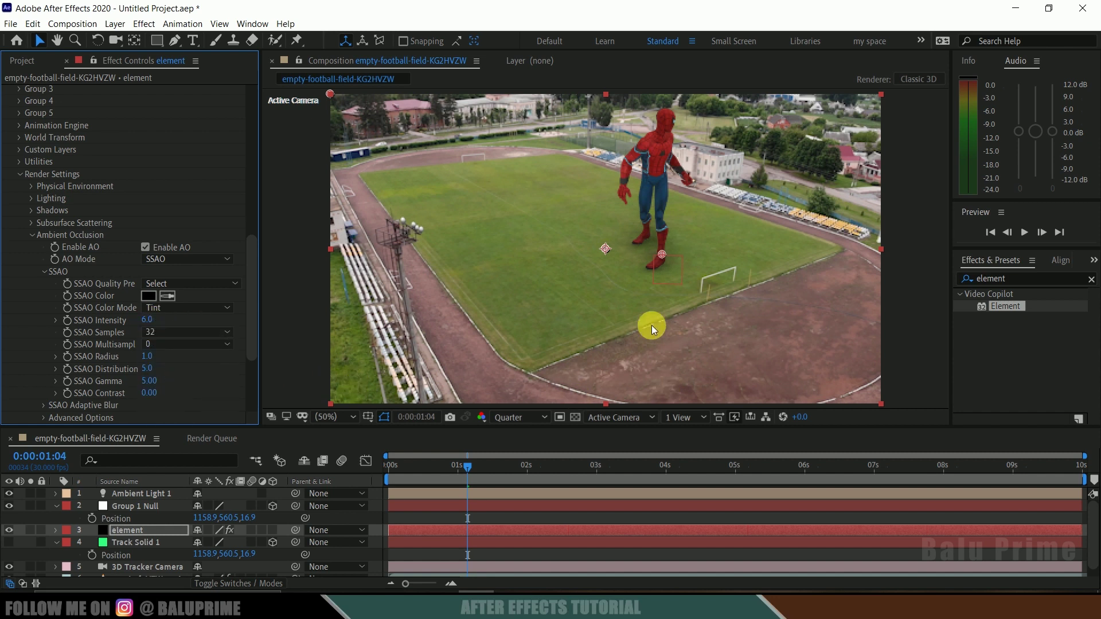